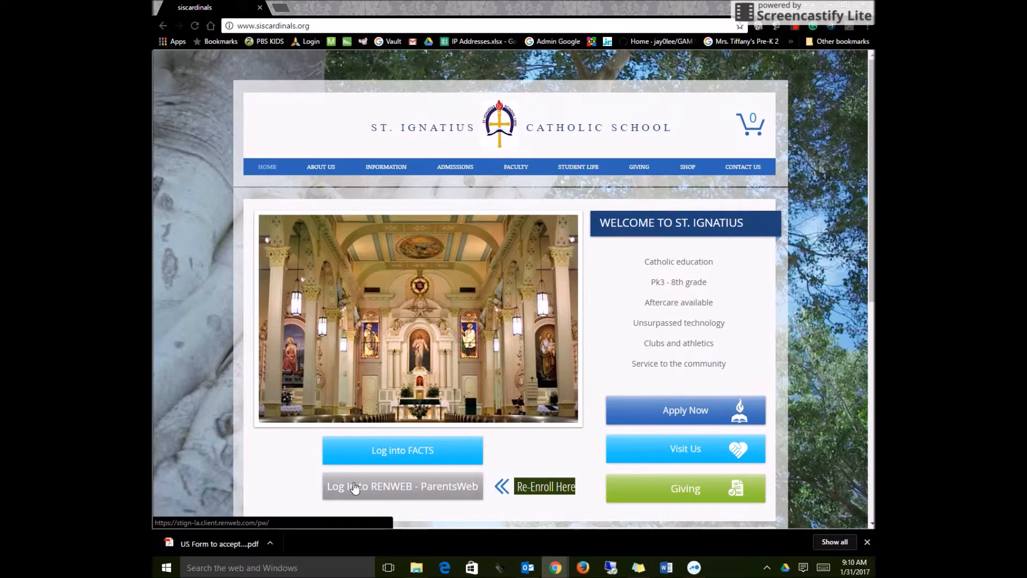
Open the RenWeb ParentsWeb login from the school site and sign in as a parent with the username and account password.
left_click(419, 486)
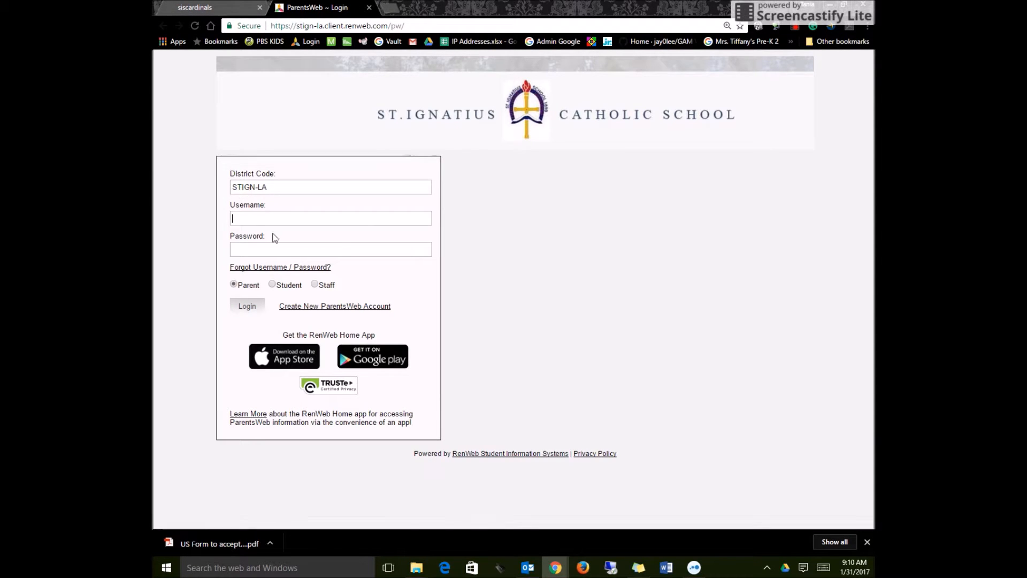
left_click(251, 218)
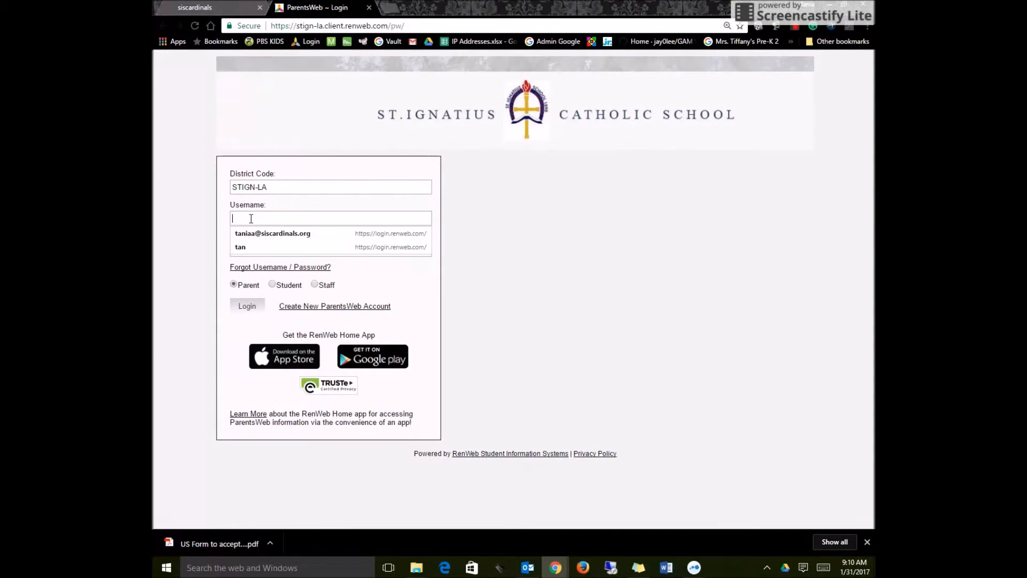
left_click(218, 213)
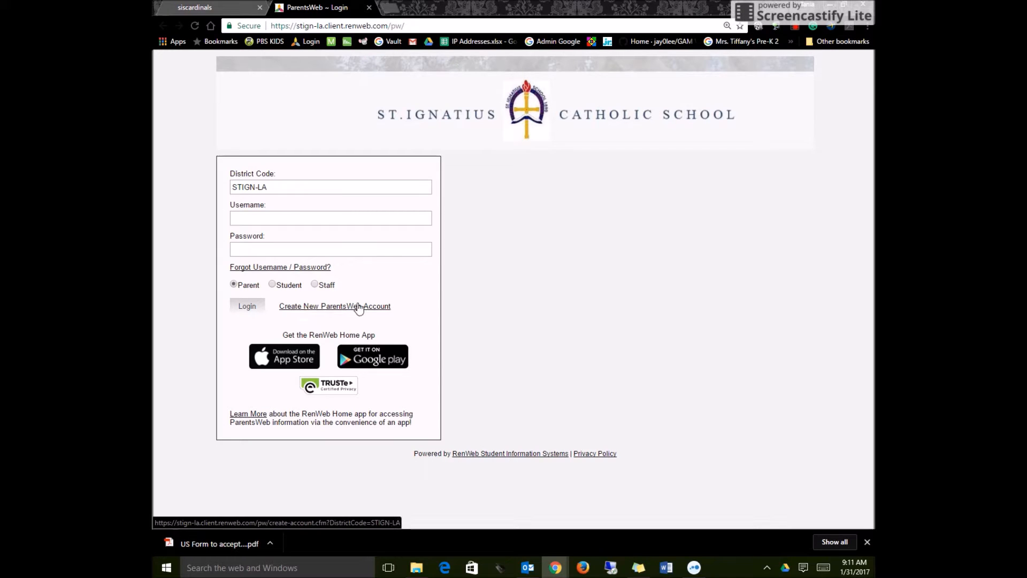
left_click(263, 217)
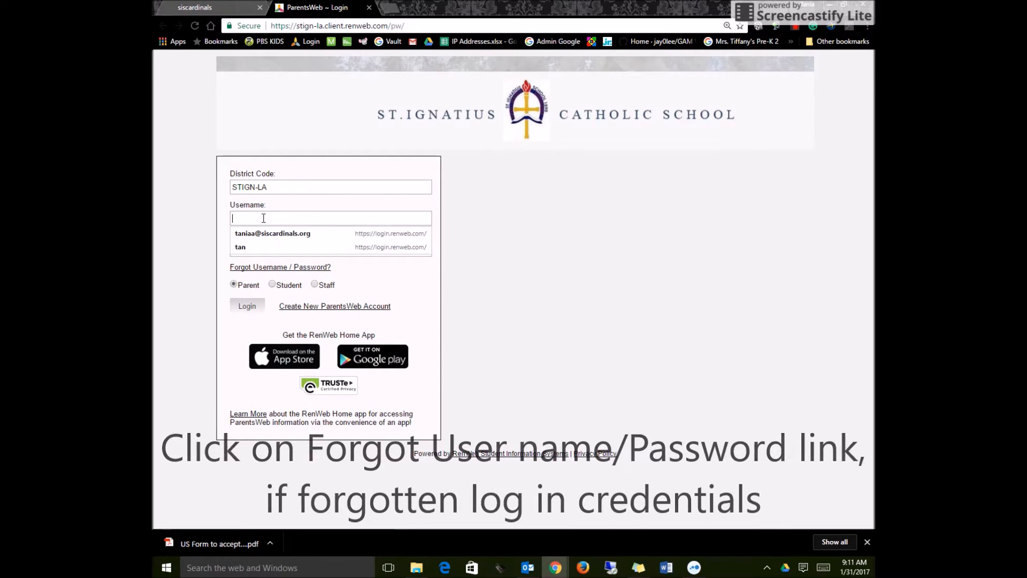
type("JaneDoe")
key("Tab")
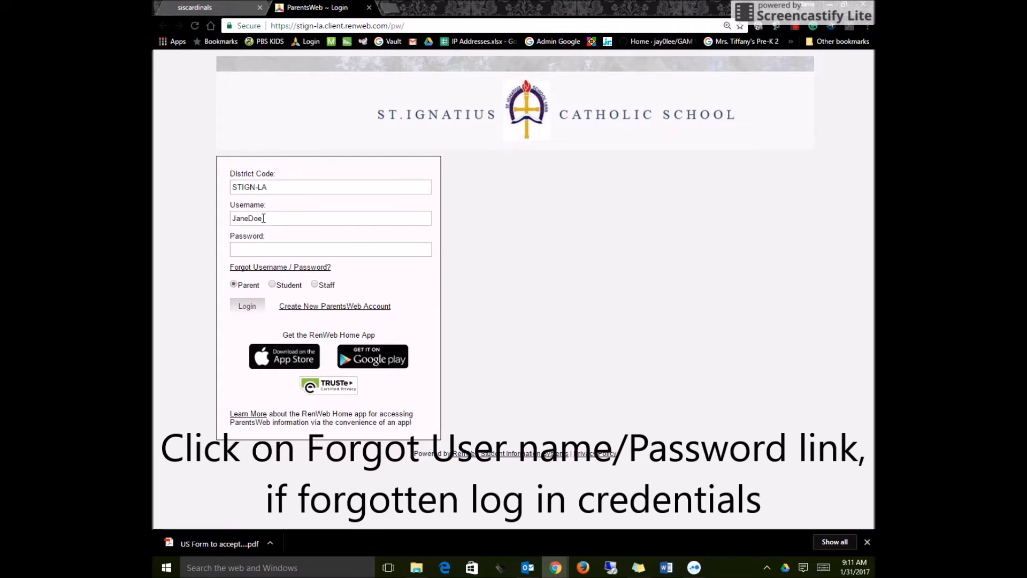
type("•••••••")
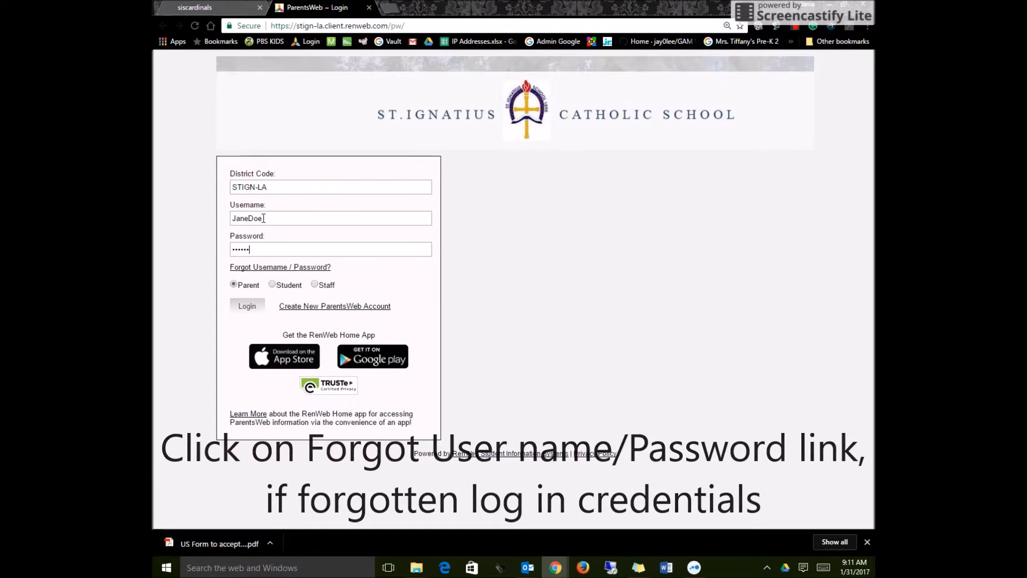
key("Return")
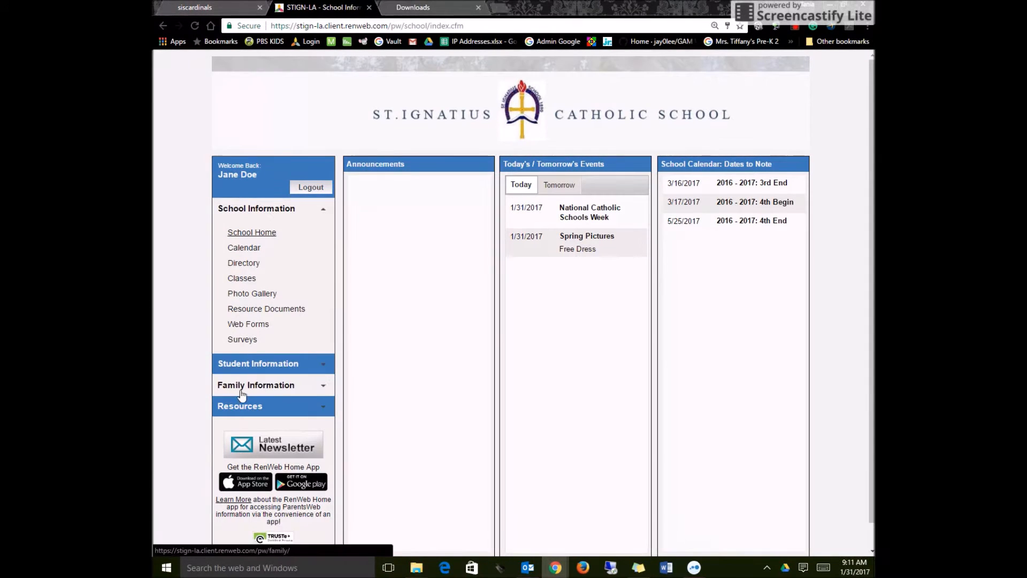
Open Enrollment / Reenrollment under the family information and start the student's 2017 - 2018 enrollment packet.
left_click(272, 387)
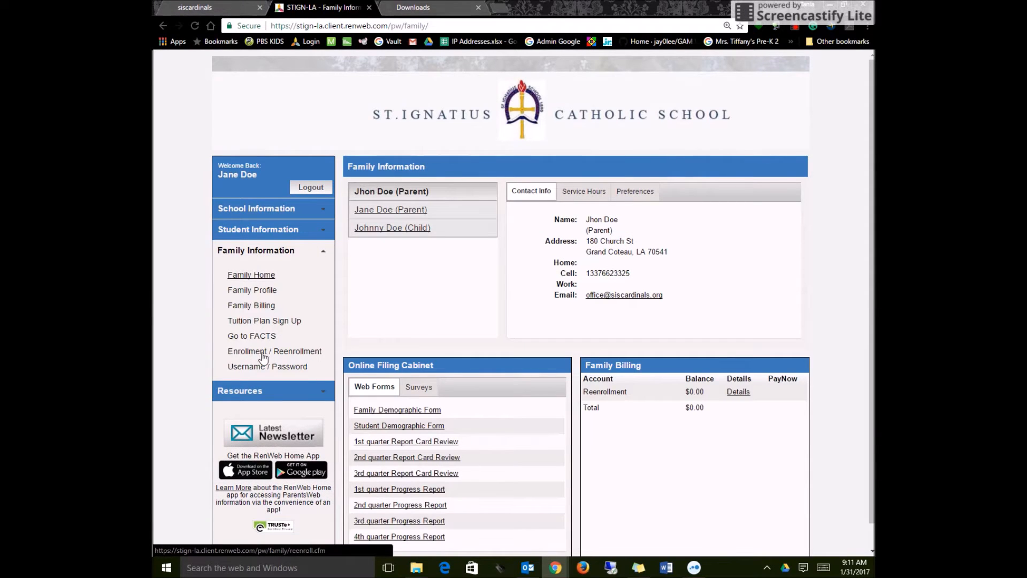
left_click(244, 354)
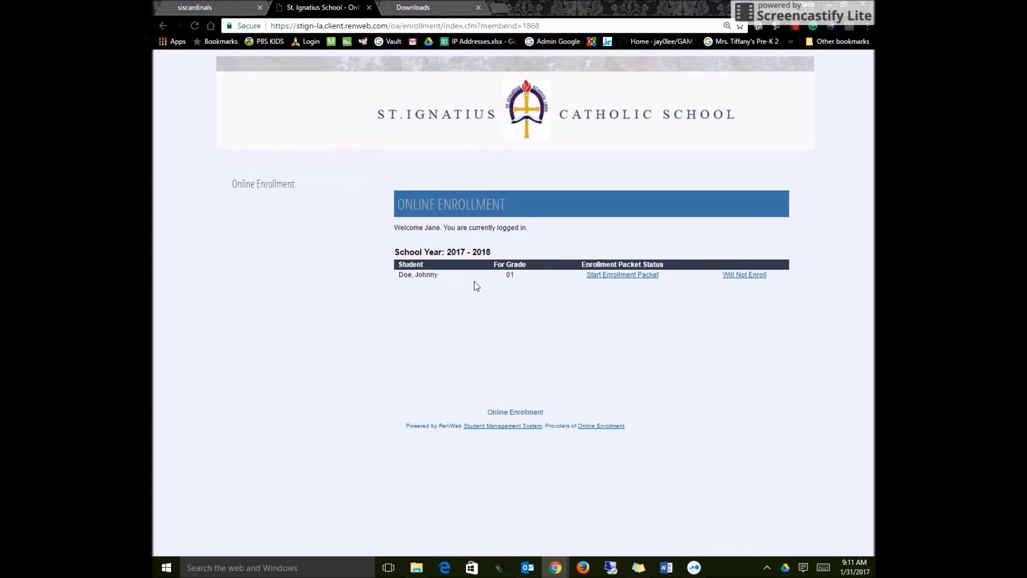
left_click(623, 275)
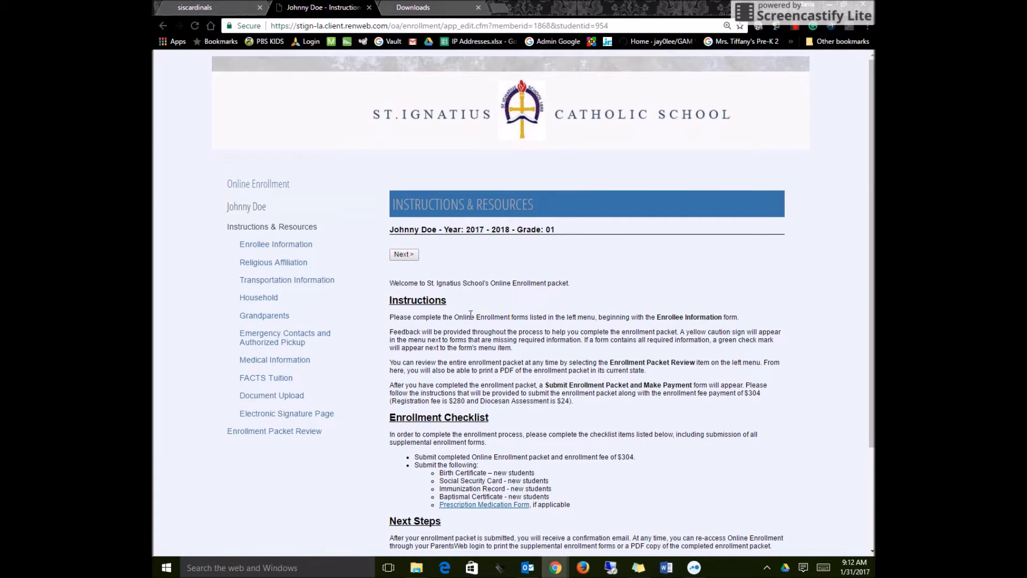
Review the packet's instructions and enrollment checklist, and continue to the Enrollee Information form.
scroll(566, 376, "down", 1)
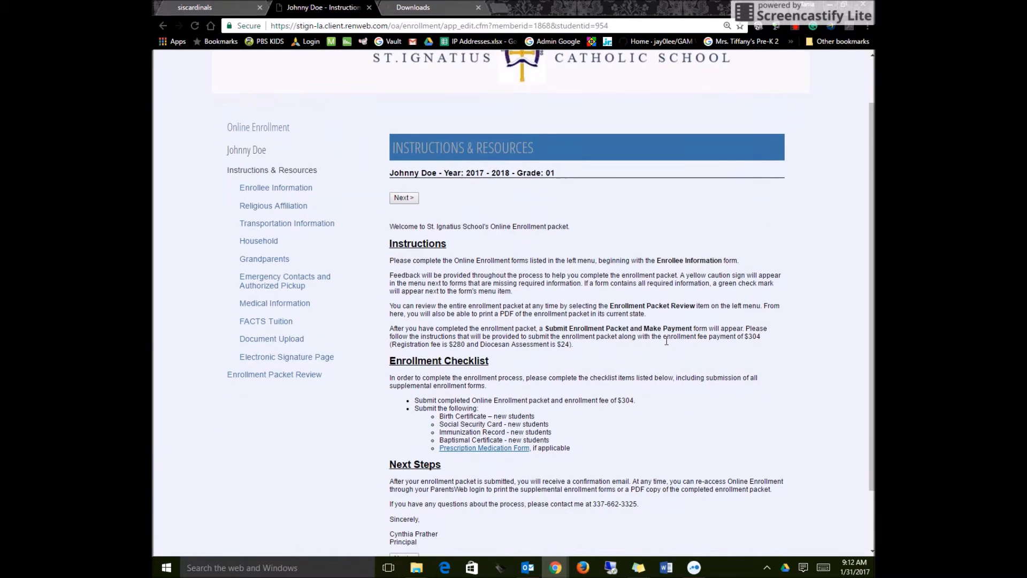
scroll(666, 340, "down", 1)
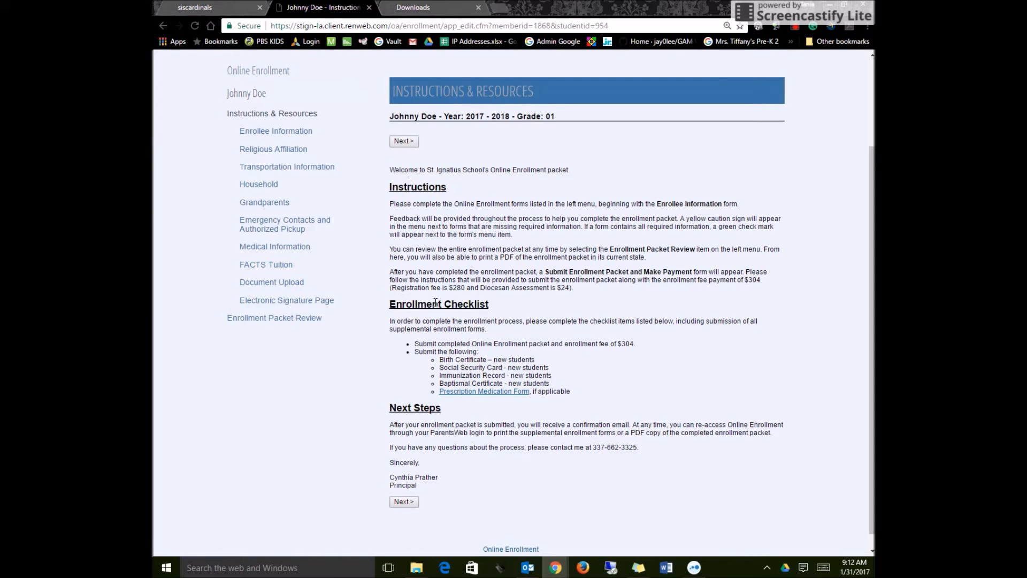
scroll(443, 344, "down", 1)
left_click(399, 487)
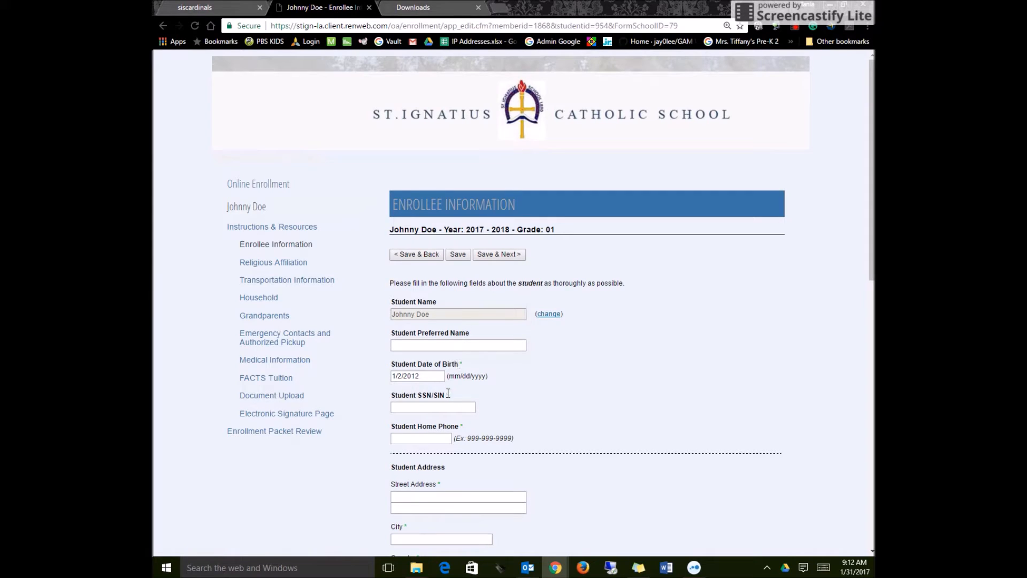
Enter the student's SSN/SIN and home phone number in the Enrollee Information form.
left_click(419, 407)
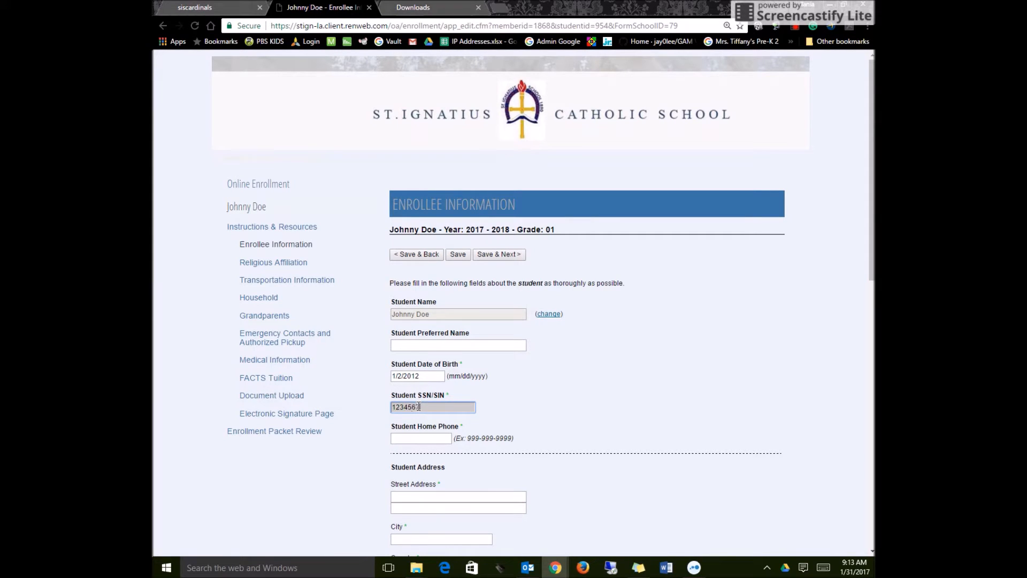
left_click(421, 439)
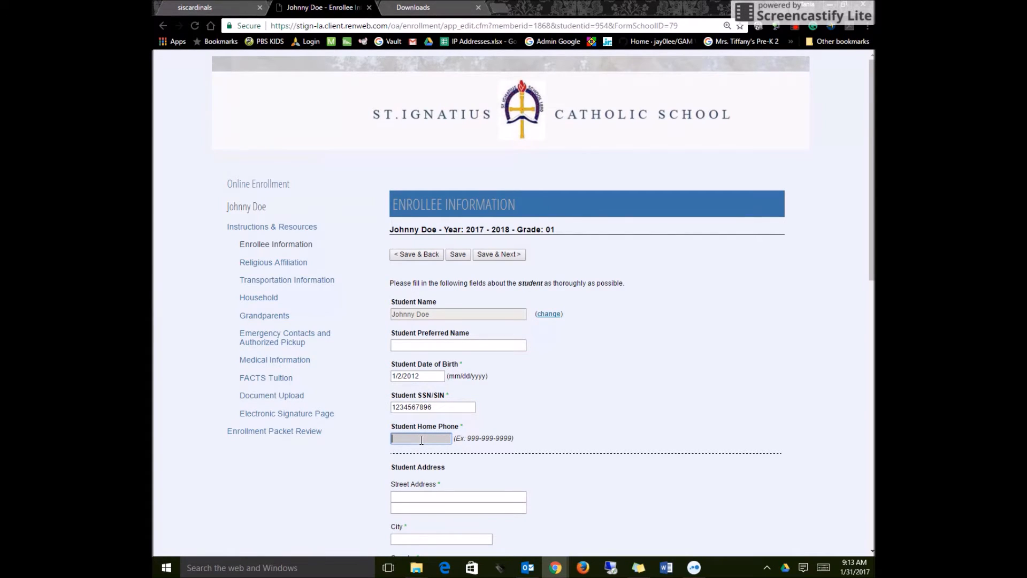
type("3375555555")
Fill in the student's address with street, city, country, state and zip code.
scroll(422, 440, "down", 1)
left_click(405, 442)
type("123 Happy Street")
key("Tab")
key("Tab")
type("Grand")
key("Page_Down")
scroll(412, 432, "up", 6)
left_click(428, 379)
type("Coteau")
key("Tab")
key("u")
key("Tab")
key("l")
key("Tab")
type("70541")
Set the student's ethnicity to Non-Hispanic and race to Anglo, and save the form to continue to Religious Affiliation.
scroll(528, 240, "down", 7)
left_click(420, 279)
left_click(411, 307)
scroll(411, 291, "down", 1)
left_click(396, 266)
scroll(457, 353, "down", 1)
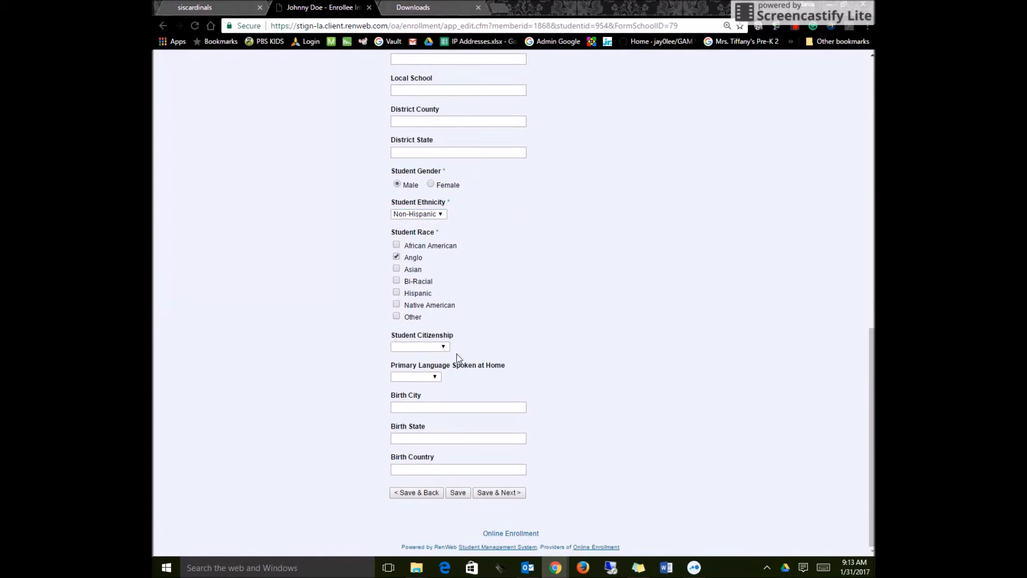
left_click(491, 492)
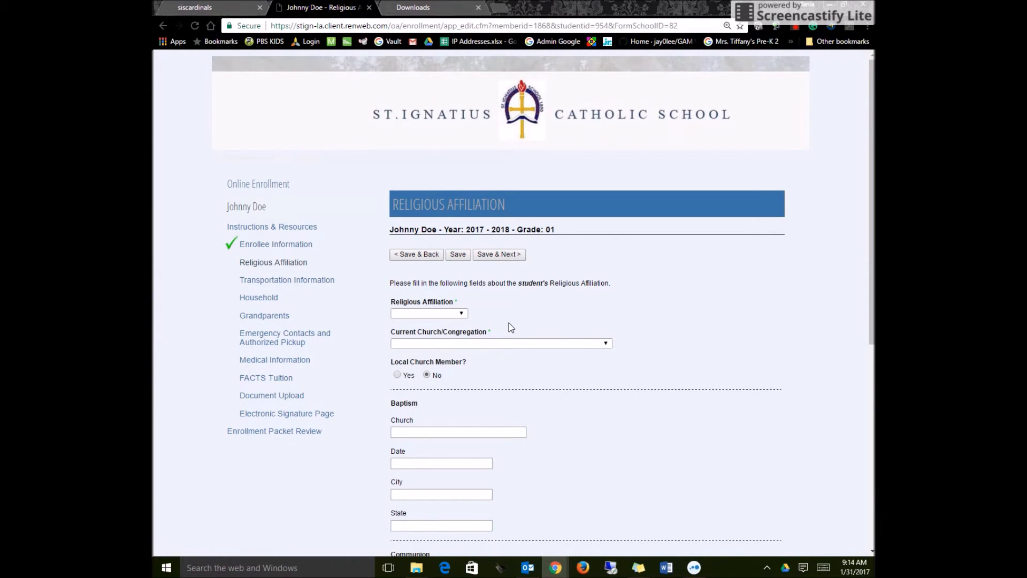
Set the religious affiliation to Catholic and the current church to *None, and save to continue to Transportation Information.
scroll(509, 322, "down", 1)
left_click(464, 259)
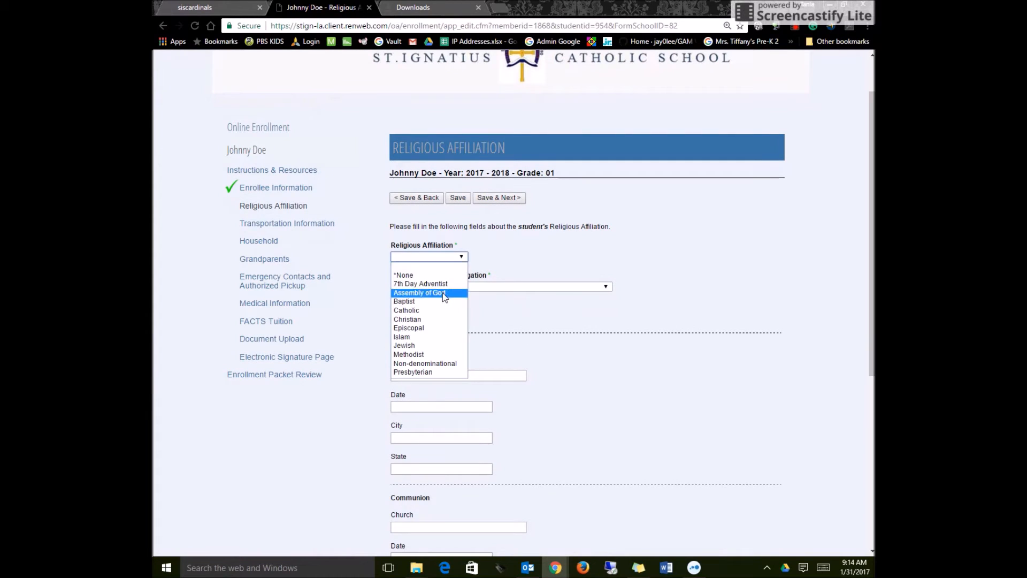
left_click(438, 312)
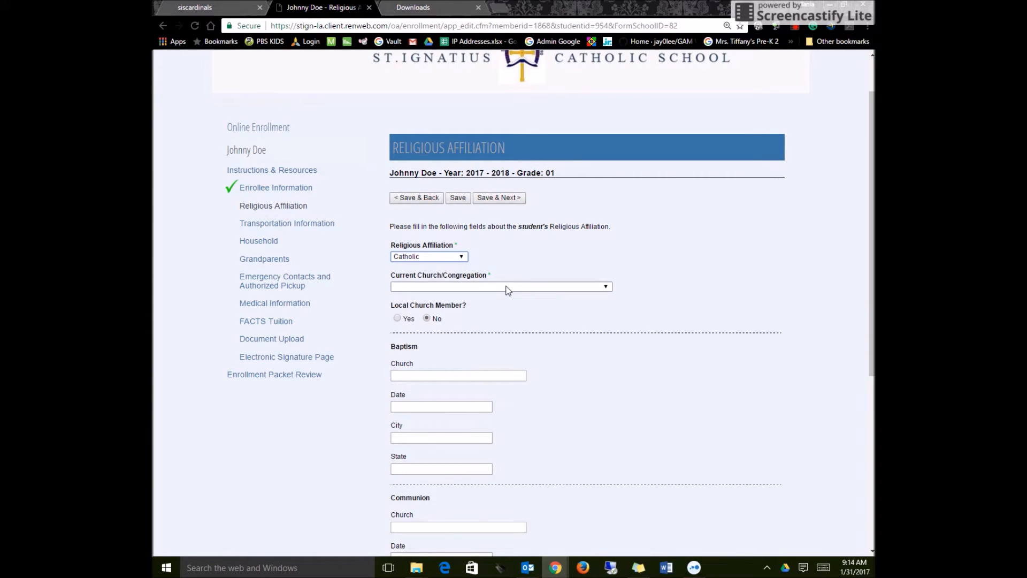
left_click(509, 287)
left_click(486, 314)
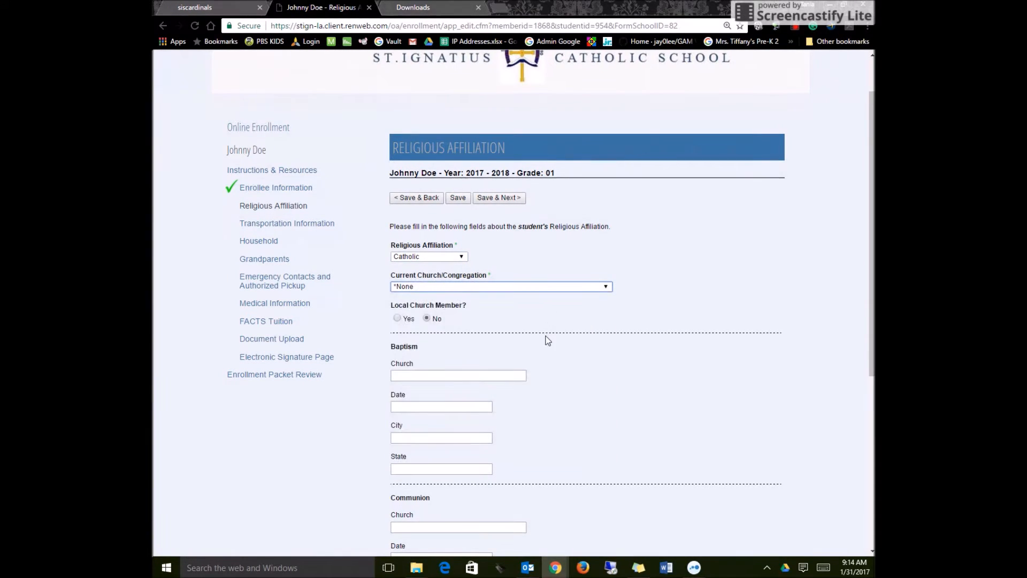
scroll(448, 298, "down", 1)
scroll(528, 359, "down", 5)
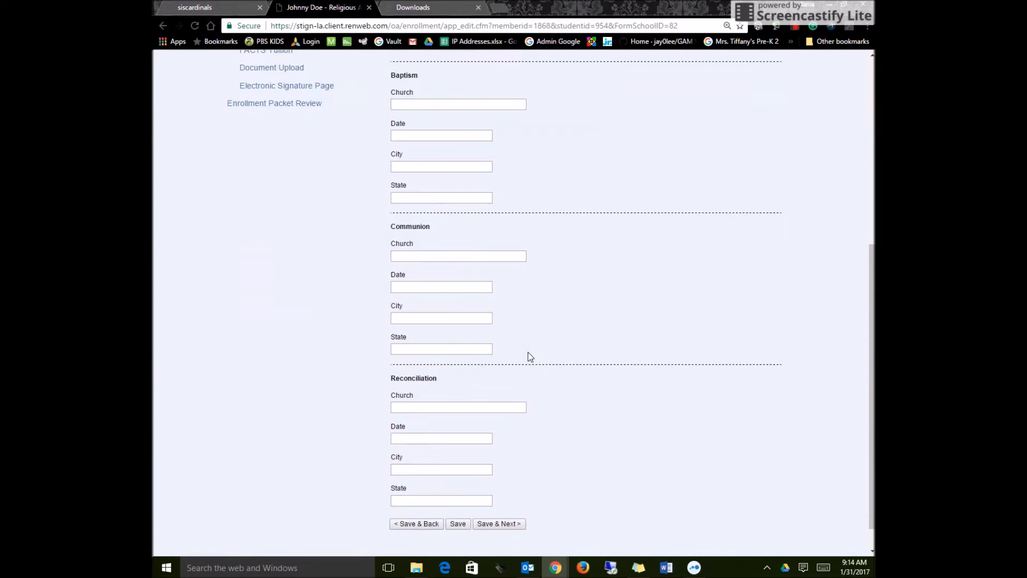
left_click(498, 492)
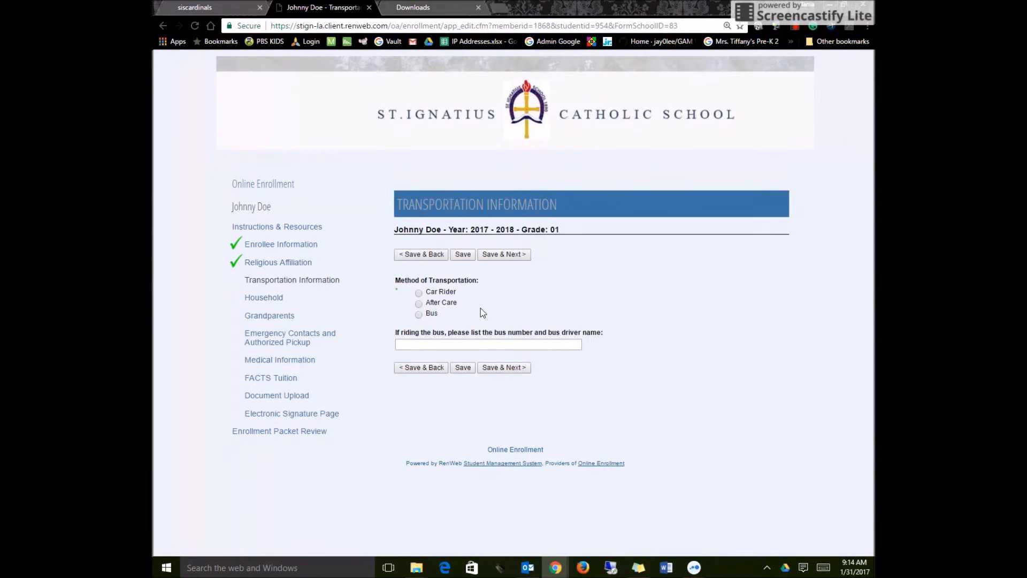
Choose Car Rider as the method of transportation and save to continue to the Household form.
left_click(419, 292)
left_click(502, 368)
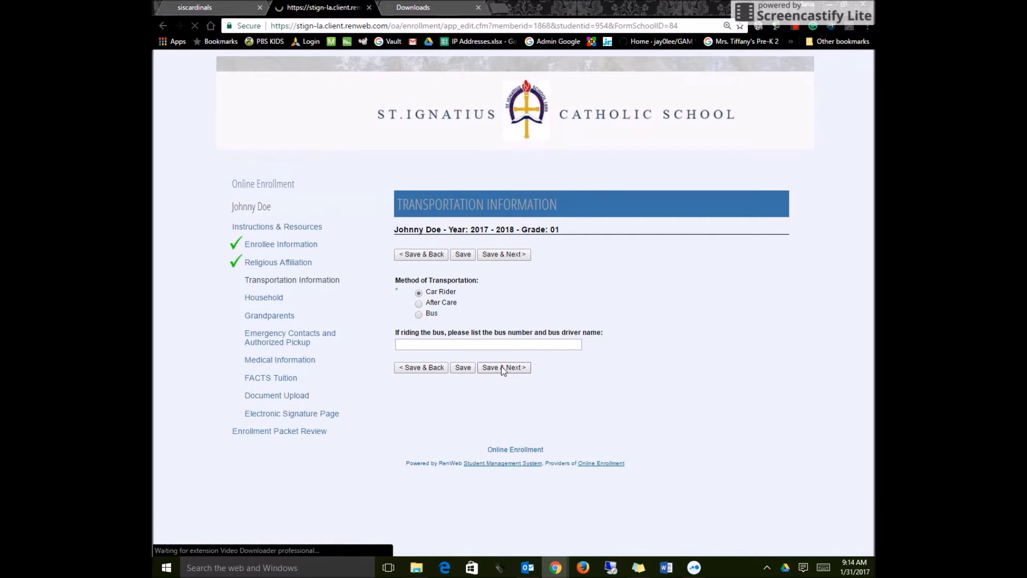
In the Household form, mark Parent/Guardian Two for removal from the family and answer No to Deceased.
scroll(637, 389, "down", 4)
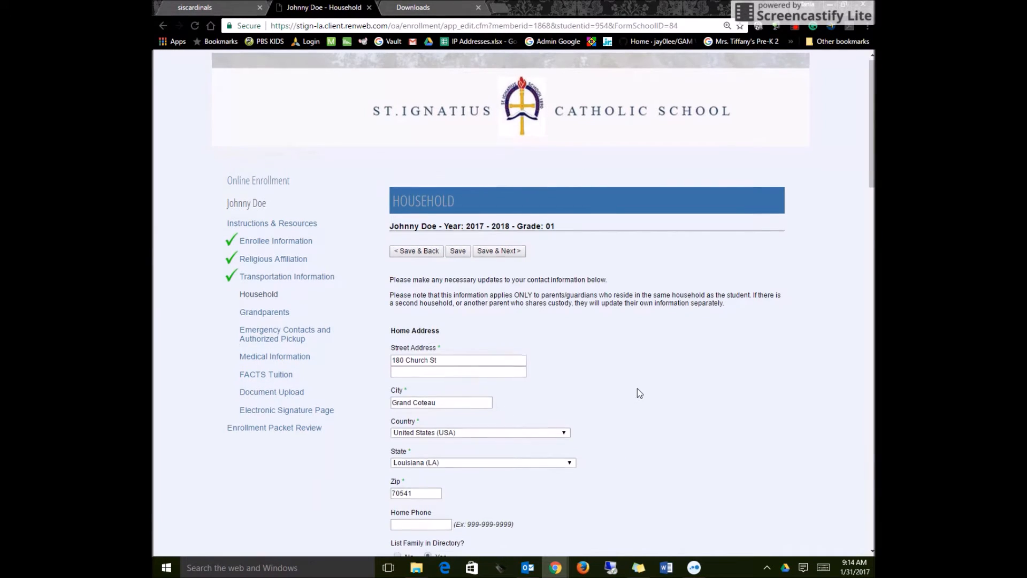
scroll(570, 289, "down", 1)
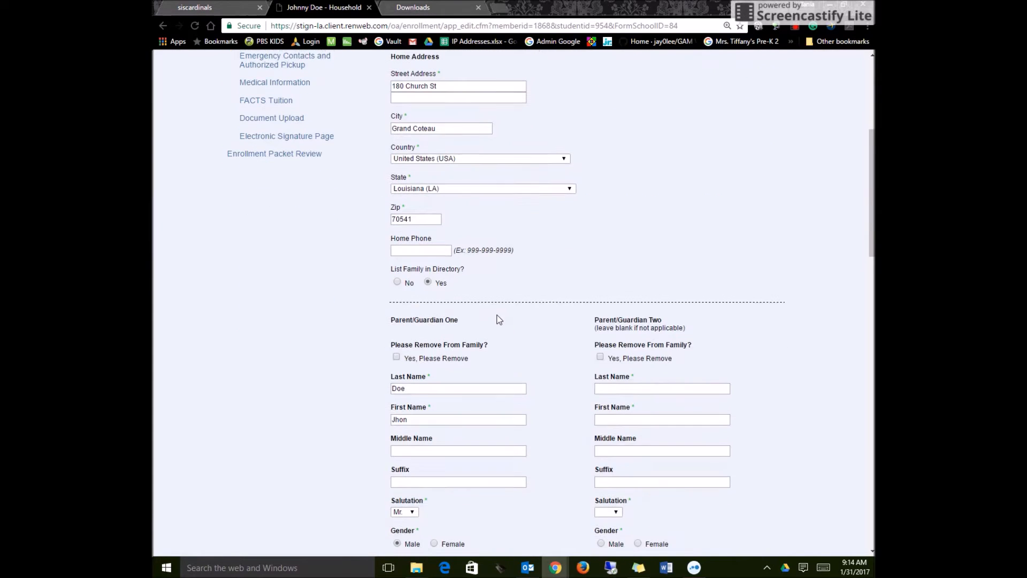
scroll(538, 323, "down", 1)
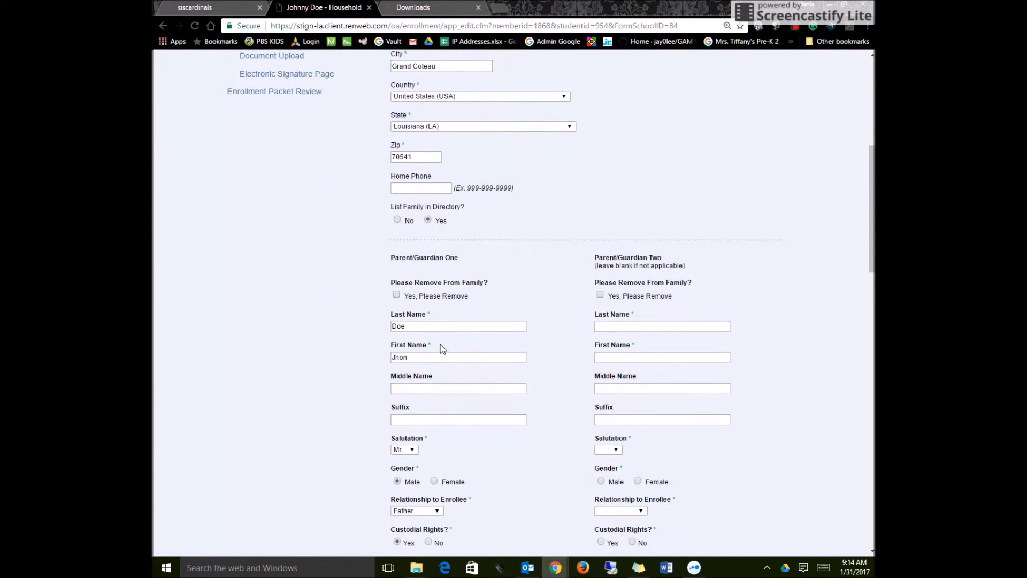
scroll(473, 366, "down", 1)
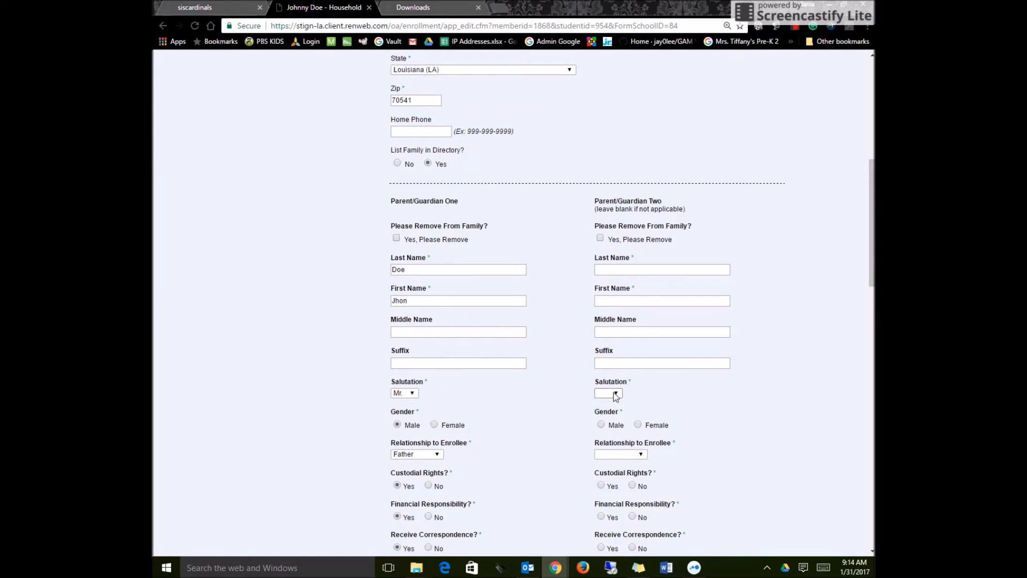
left_click(616, 394)
left_click(740, 209)
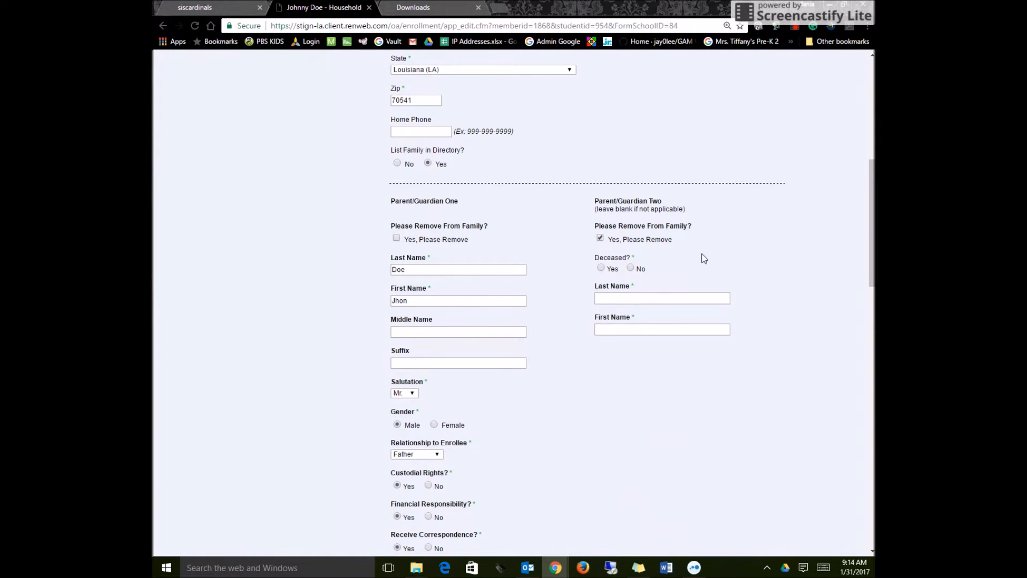
scroll(704, 256, "down", 1)
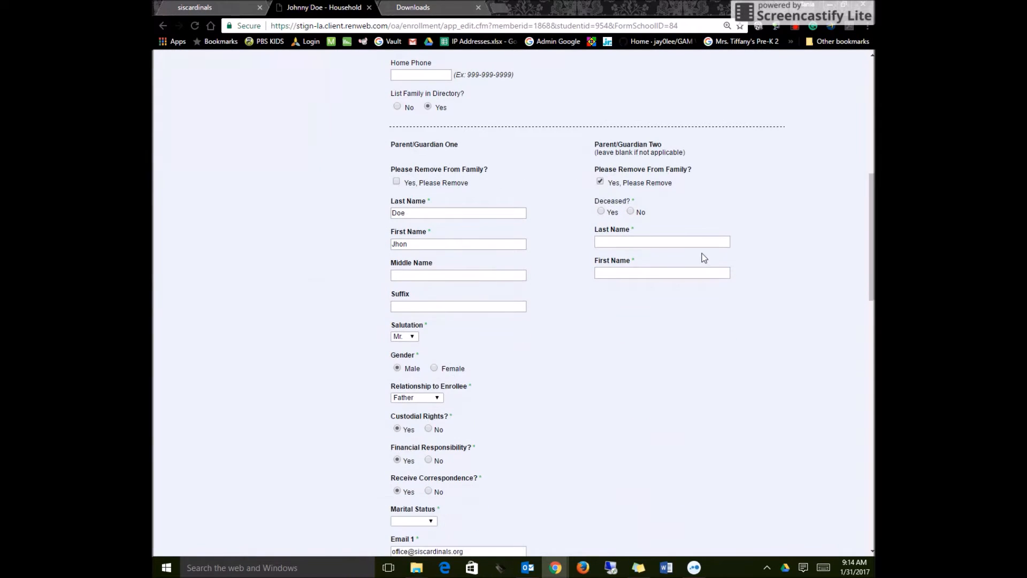
left_click(631, 211)
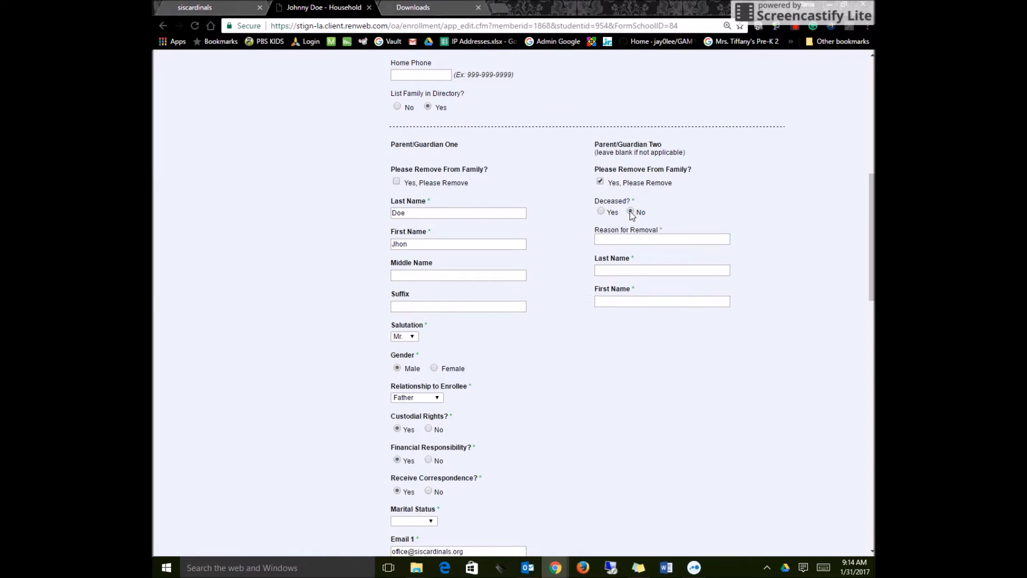
Enter None as Parent/Guardian Two's reason for removal, last name and first name.
left_click(651, 238)
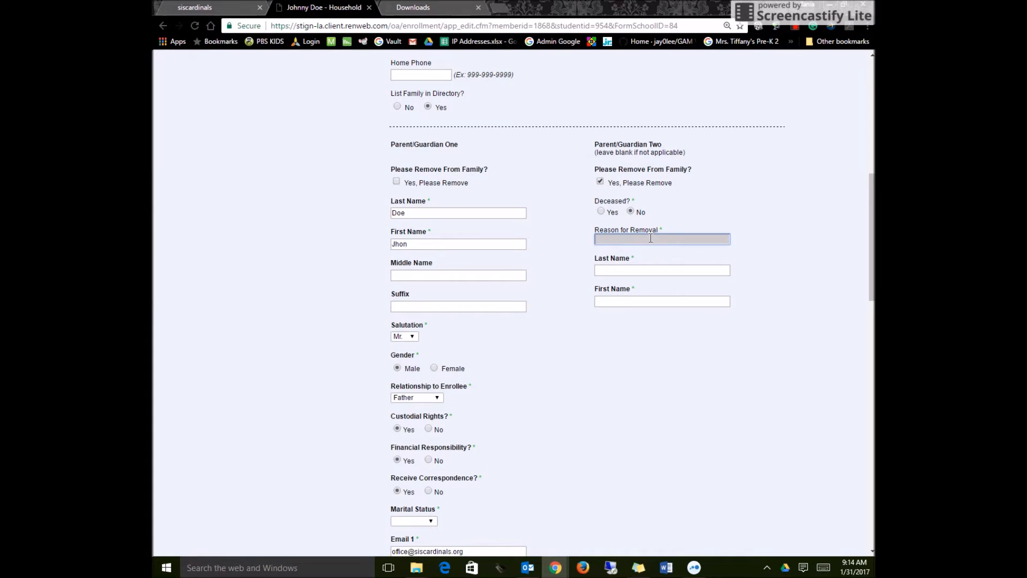
type("None")
key("Tab")
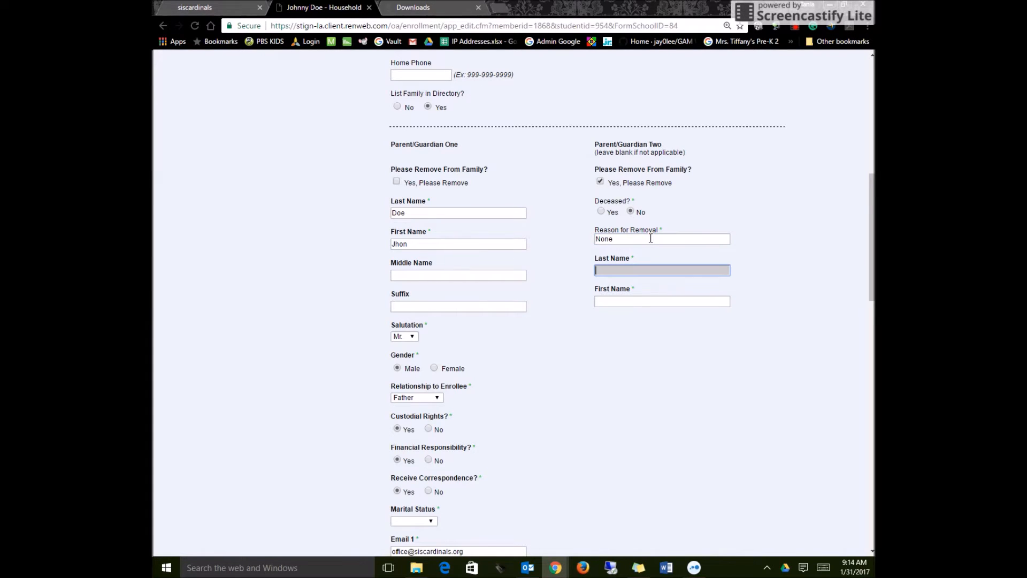
type("None")
key("Tab")
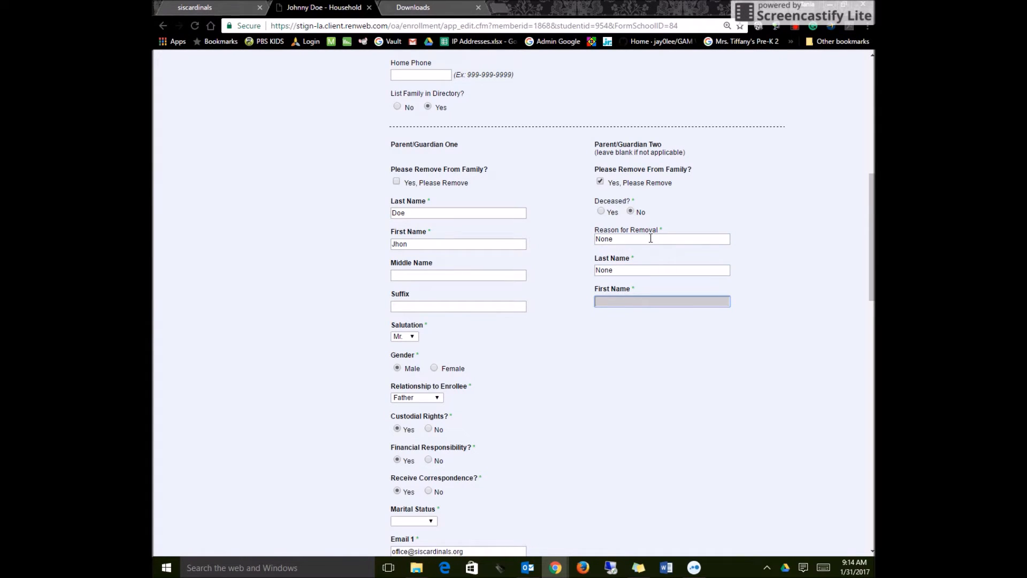
scroll(603, 348, "down", 2)
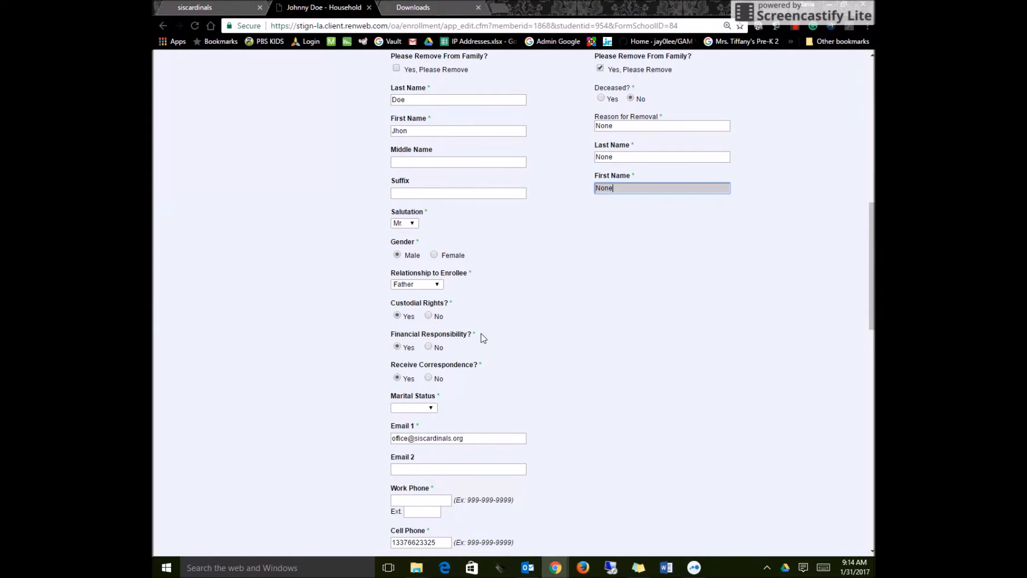
scroll(476, 336, "down", 1)
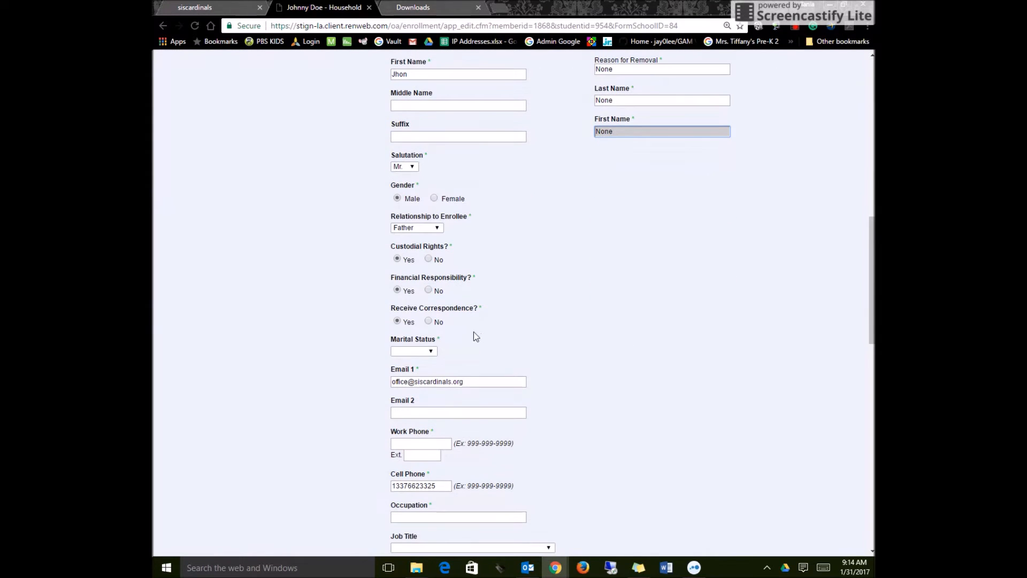
Set the first parent's marital status to Single and enter the work phone number in the Household form.
left_click(426, 353)
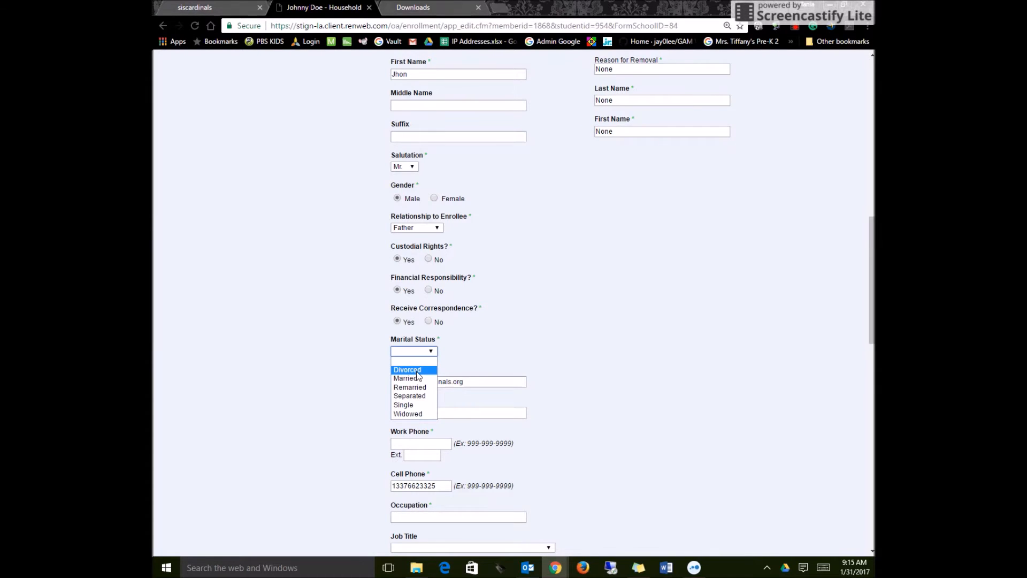
left_click(418, 405)
scroll(548, 327, "down", 3)
left_click(435, 274)
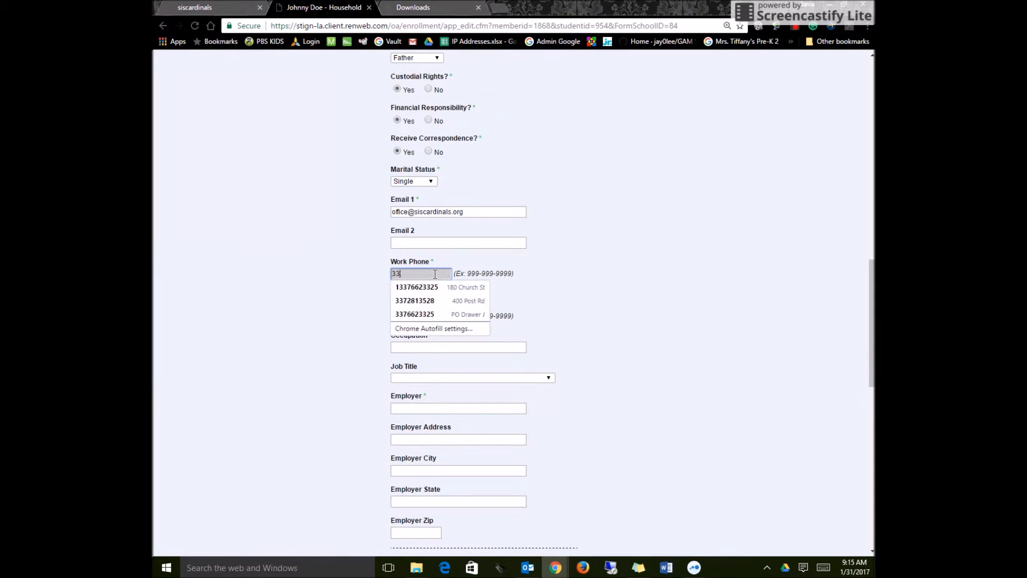
Enter Teacher as the parent's occupation and St. Ignatius School as the employer.
scroll(600, 268, "down", 2)
left_click(429, 233)
type("Teacher")
scroll(482, 236, "down", 2)
left_click(480, 182)
type("St. Ignatius School")
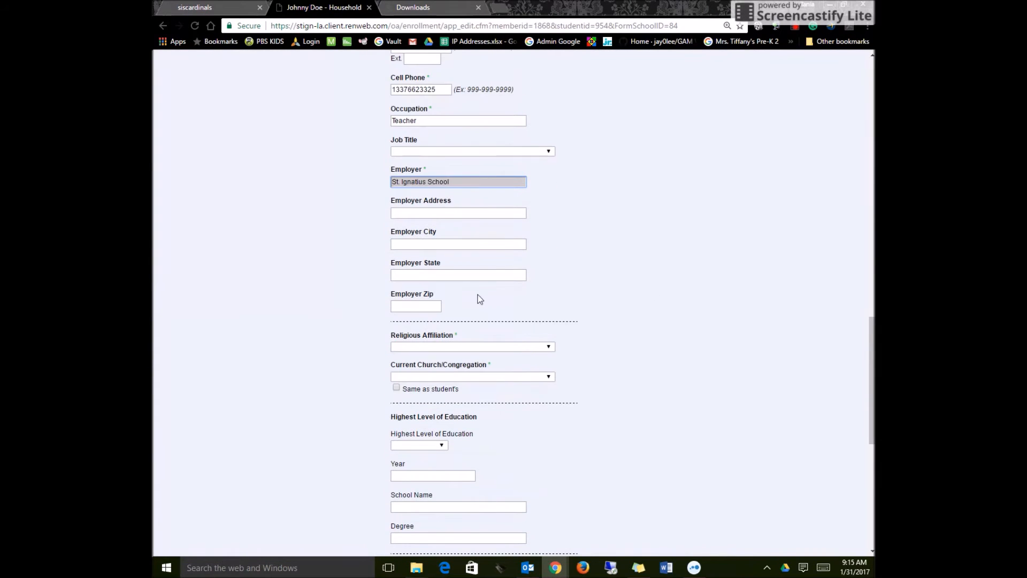
Set the parent's religious affiliation to Catholic and current church to *None, and mark the church as same as student's.
left_click(473, 346)
left_click(428, 376)
scroll(751, 545, "down", 1)
left_click(476, 320)
left_click(433, 340)
scroll(636, 336, "down", 3)
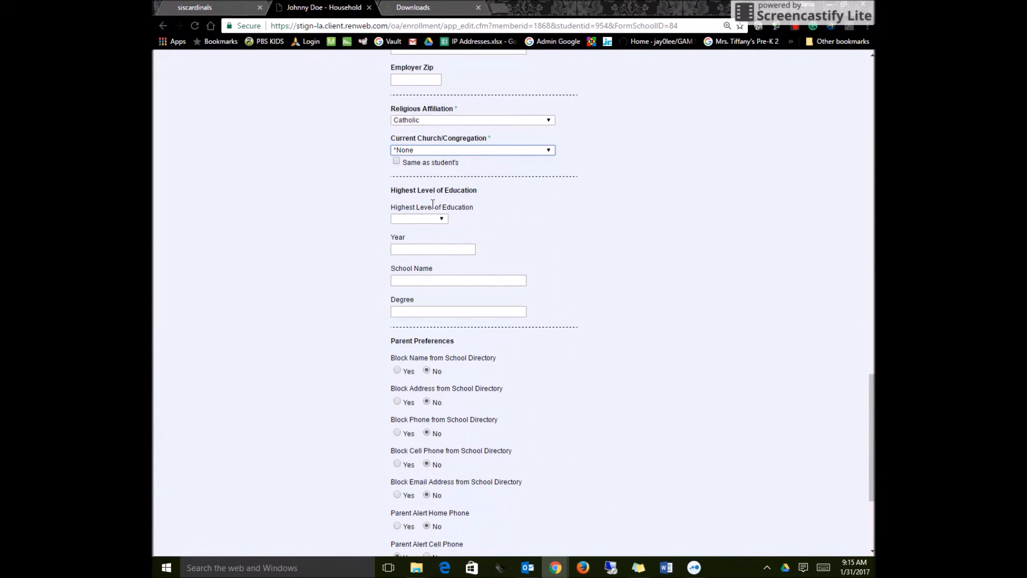
left_click(396, 162)
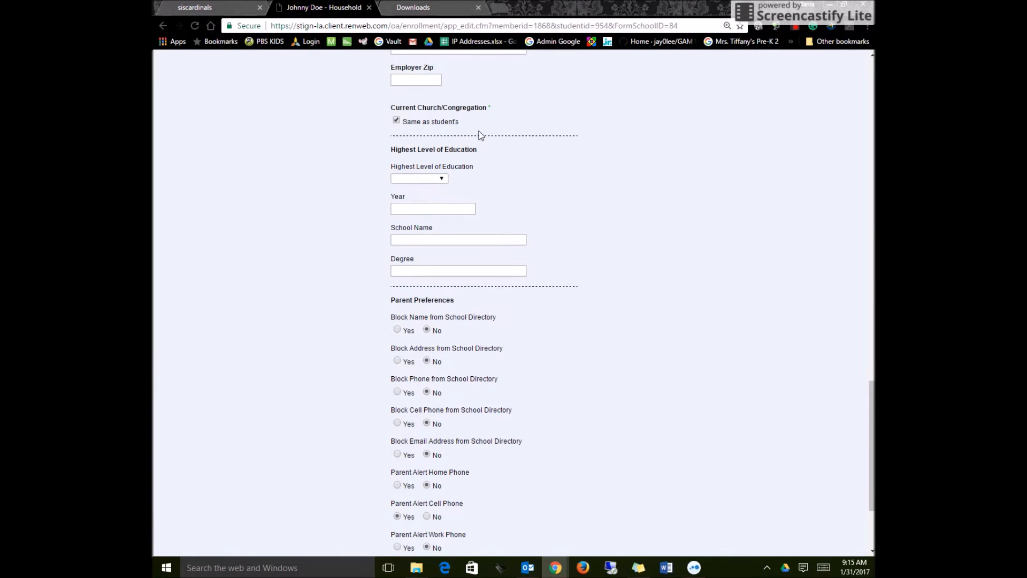
Keep Gradebook Notification at NEVER, save the Household form, and save the Grandparents form with No selected.
scroll(568, 187, "down", 1)
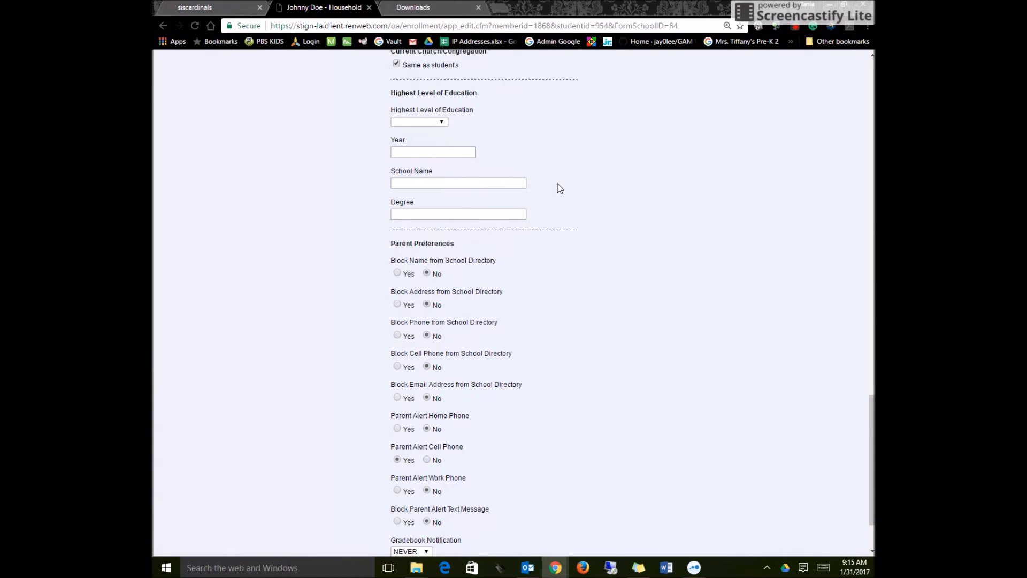
scroll(522, 286, "down", 1)
scroll(523, 288, "down", 1)
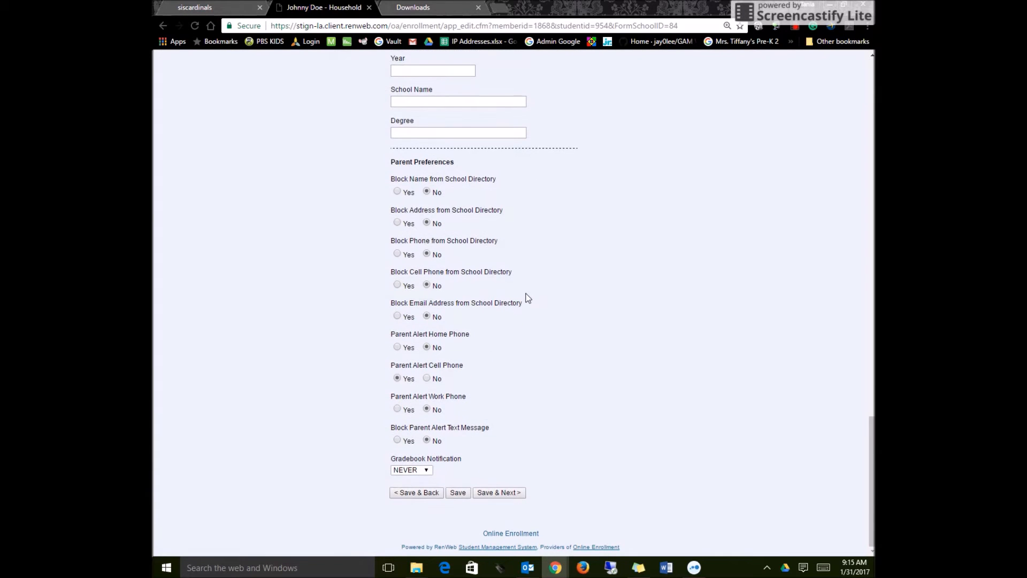
left_click(426, 472)
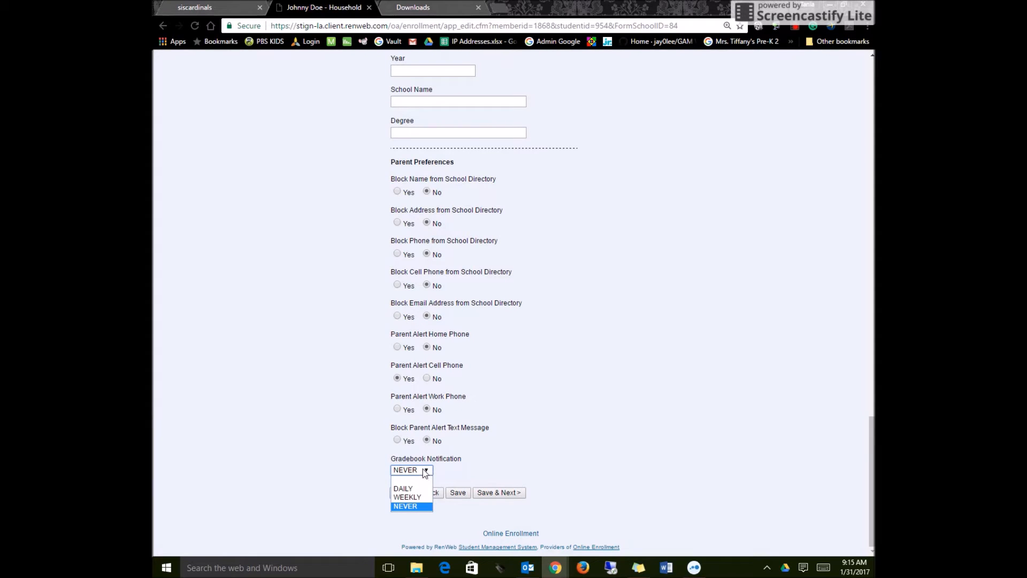
left_click(472, 467)
left_click(496, 497)
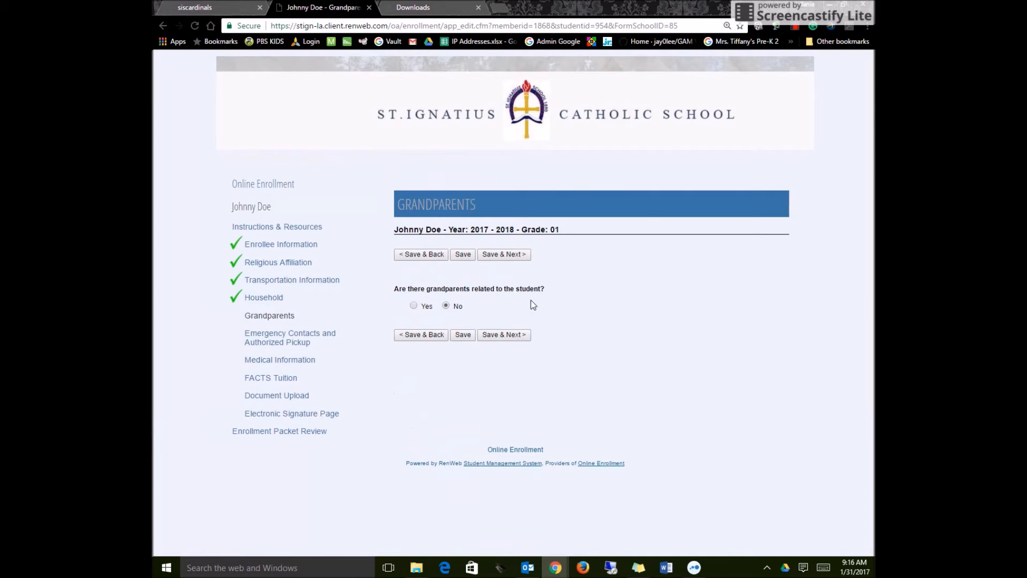
left_click(505, 335)
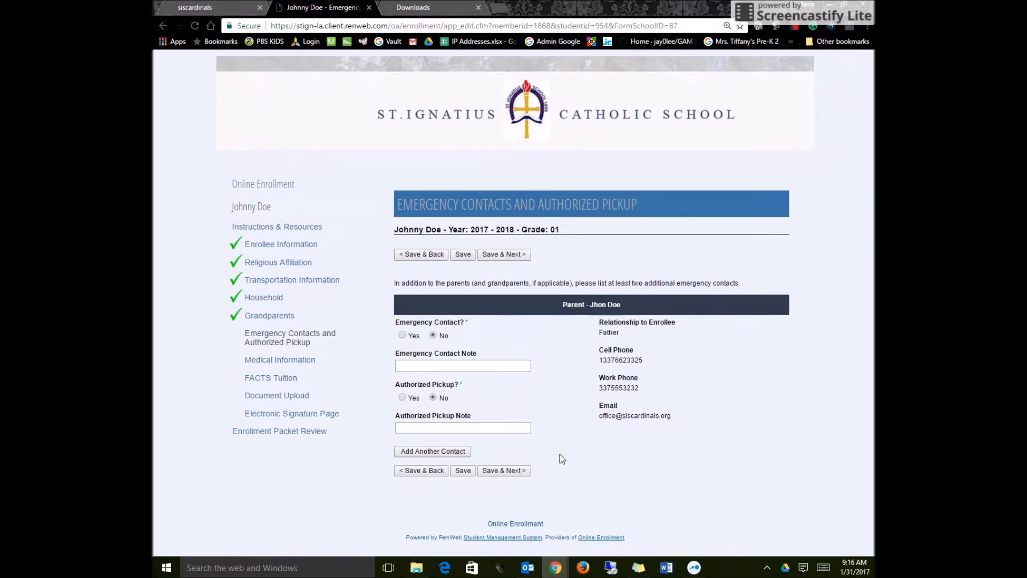
Enter the doctor's name in the Medical Information form and save to continue to FACTS Tuition.
left_click(452, 319)
type("Dr. Doctor")
key("Tab")
scroll(489, 291, "down", 9)
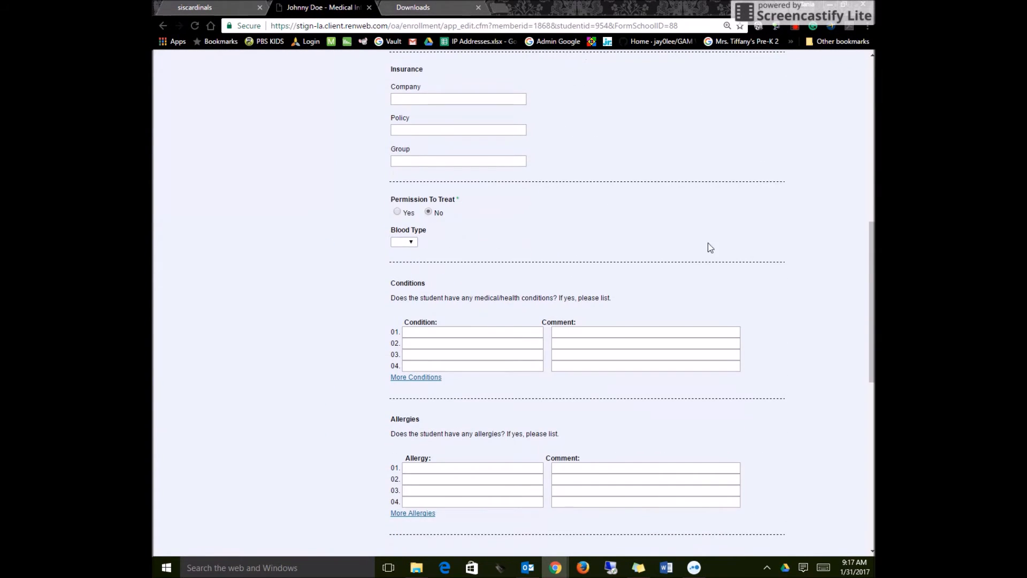
scroll(708, 244, "down", 10)
left_click(434, 407)
left_click(499, 493)
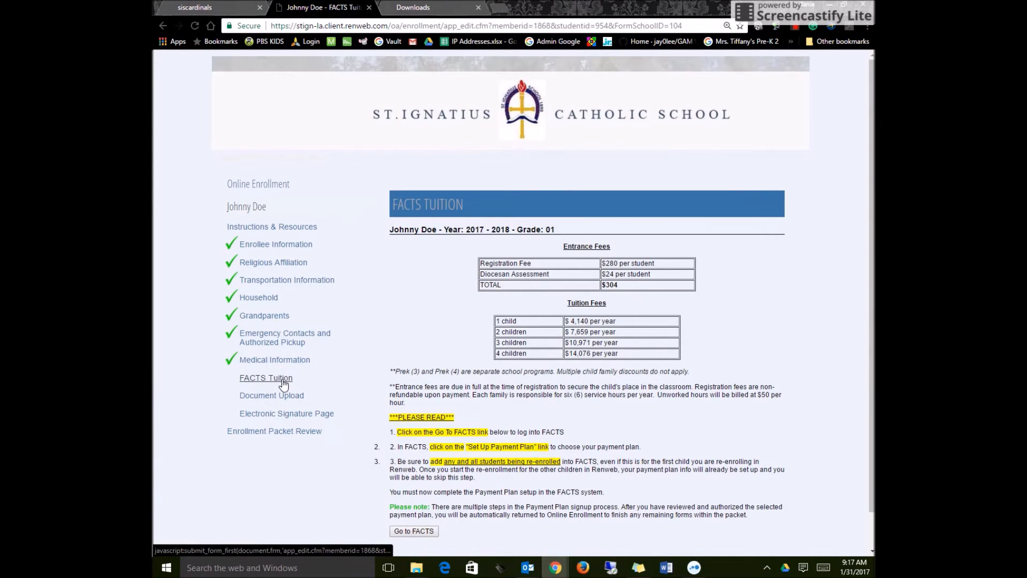
Check the total entrance fee on the FACTS Tuition form and go to the FACTS payment site.
scroll(481, 296, "down", 1)
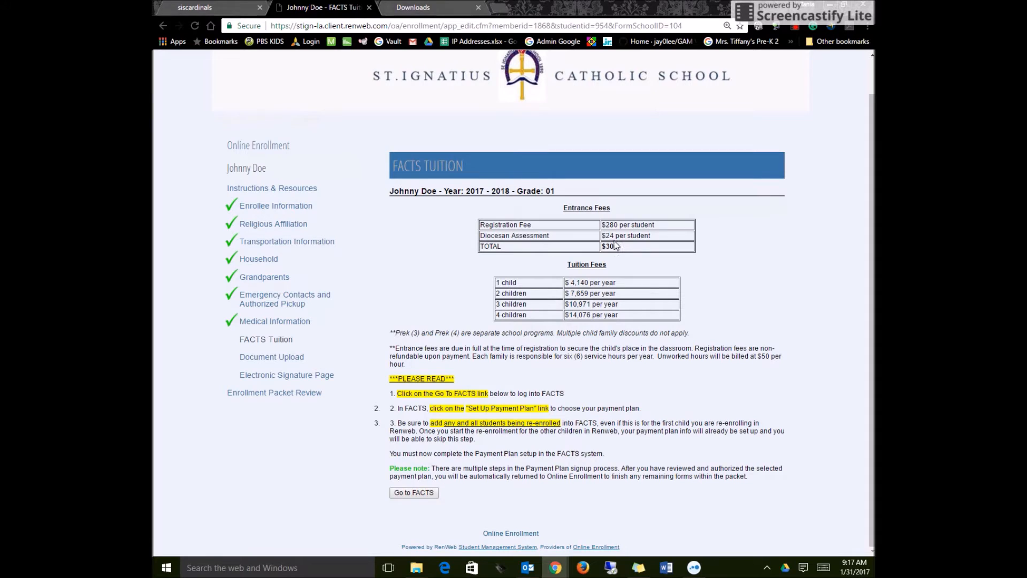
left_click_drag(617, 246, 599, 246)
left_click(634, 251)
left_click(410, 495)
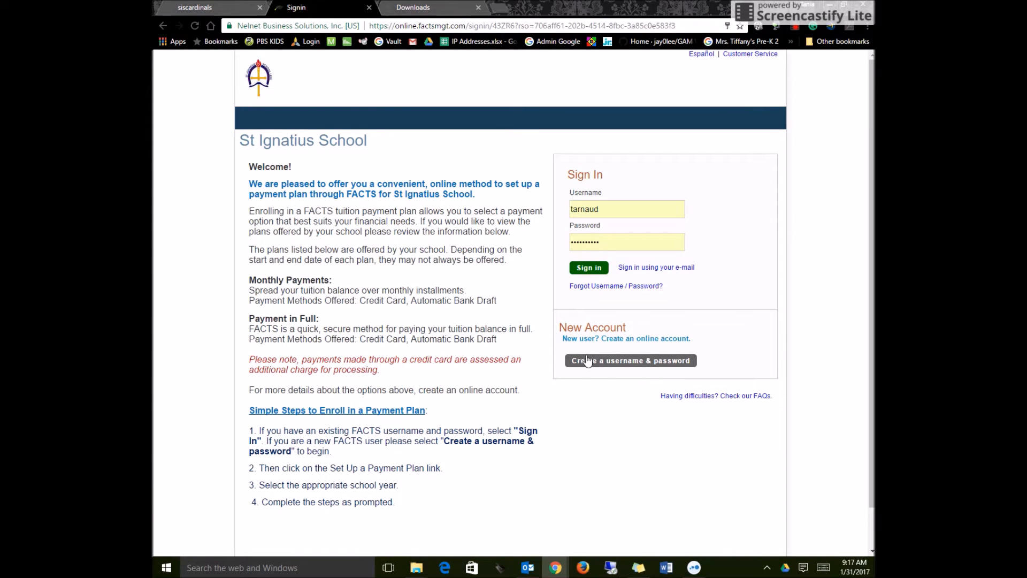
Start a new FACTS account with the parent's e-mail address and accept the prefilled contact details.
left_click(620, 366)
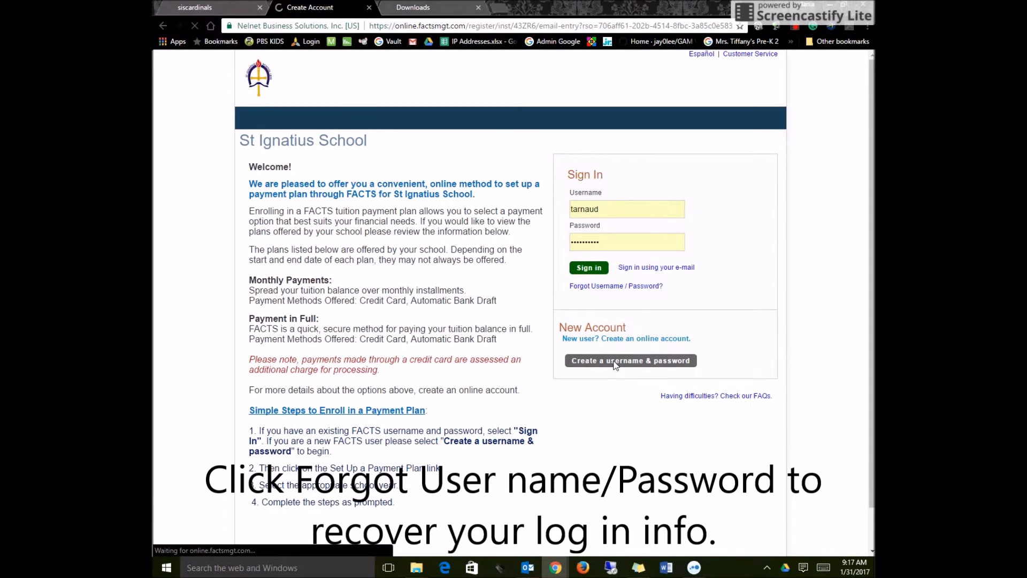
left_click(372, 207)
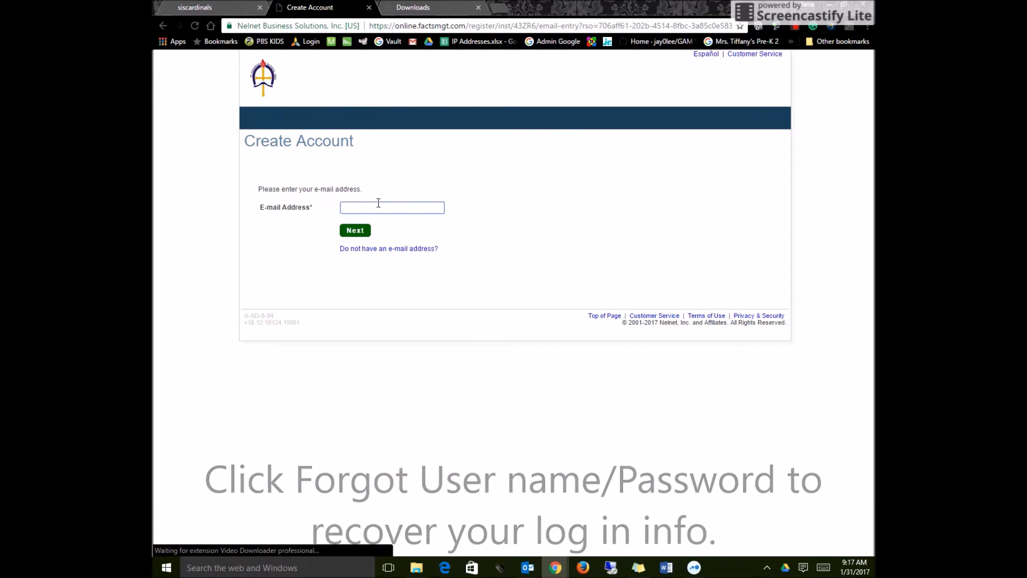
left_click(355, 230)
left_click(303, 216)
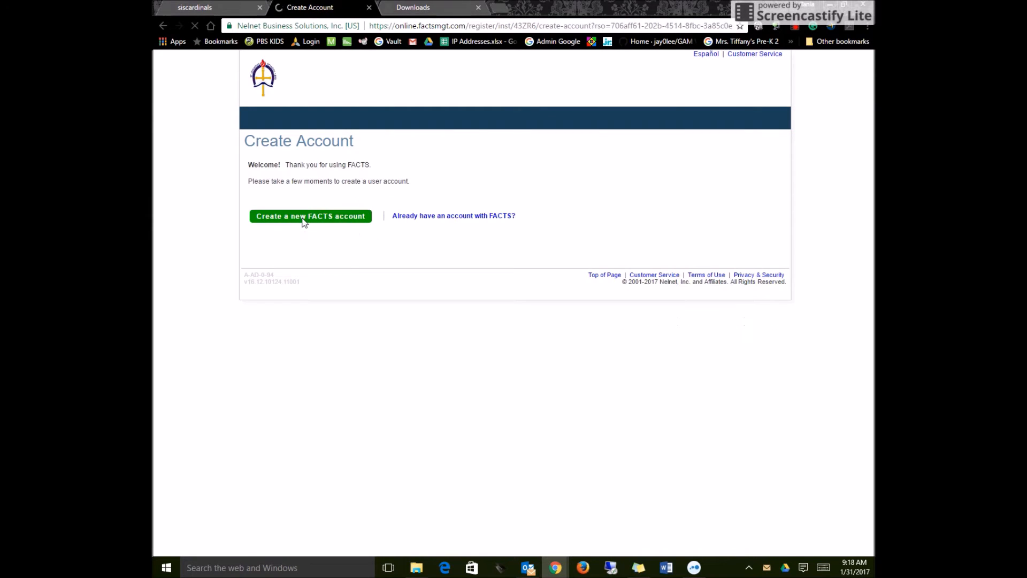
scroll(280, 258, "down", 3)
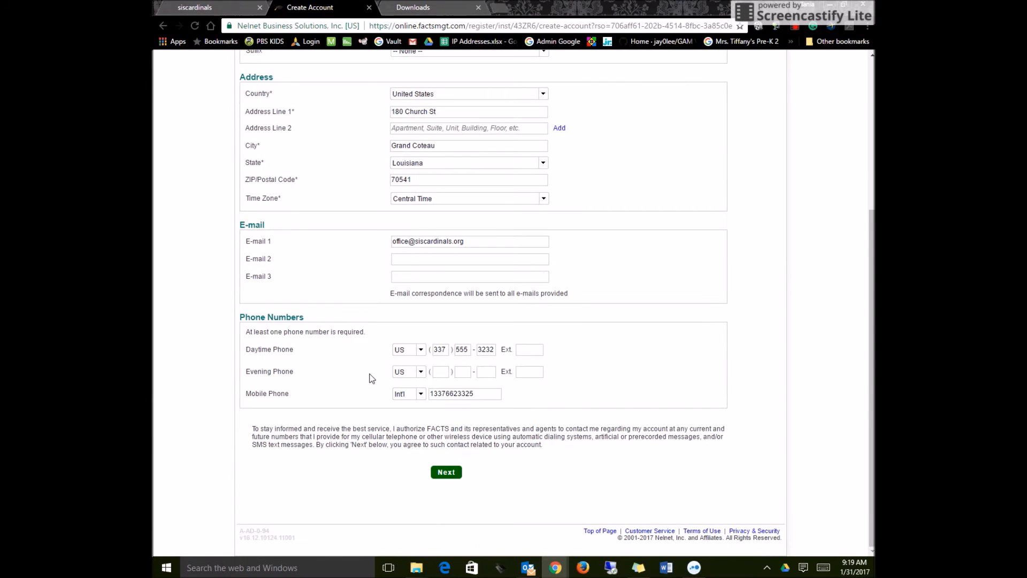
left_click(446, 471)
Enter the username for the FACTS account and the account password in both password fields.
left_click(402, 209)
type("JaneDoe")
key("Tab")
type("********")
key("Tab")
type("********")
Choose "What was the color of your first car?" as the password reset question and enter its answer.
left_click(441, 301)
left_click(432, 323)
left_click(426, 319)
type("Grey")
Choose "What was your high school mascot?" as Telephone ID Question 1 and enter its answer.
left_click(426, 339)
left_click(430, 380)
left_click(427, 356)
type("Bear")
Choose "What is the first name of your favorite uncle?" as Telephone ID Question 2, enter its answer, and submit the account profile.
left_click(404, 374)
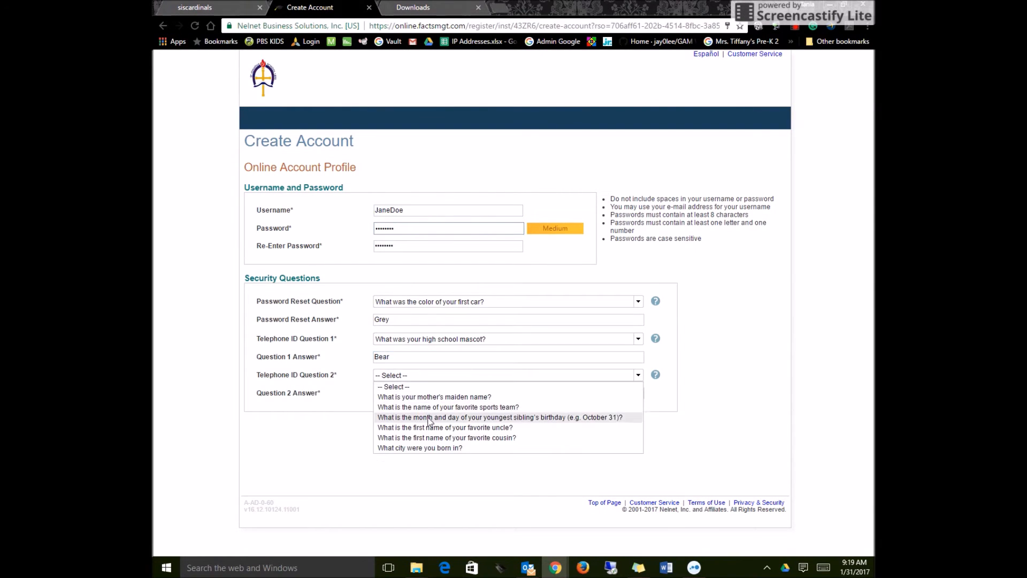
left_click(429, 427)
left_click(403, 393)
type("John")
key("BackSpace")
key("BackSpace")
key("BackSpace")
type("ohn")
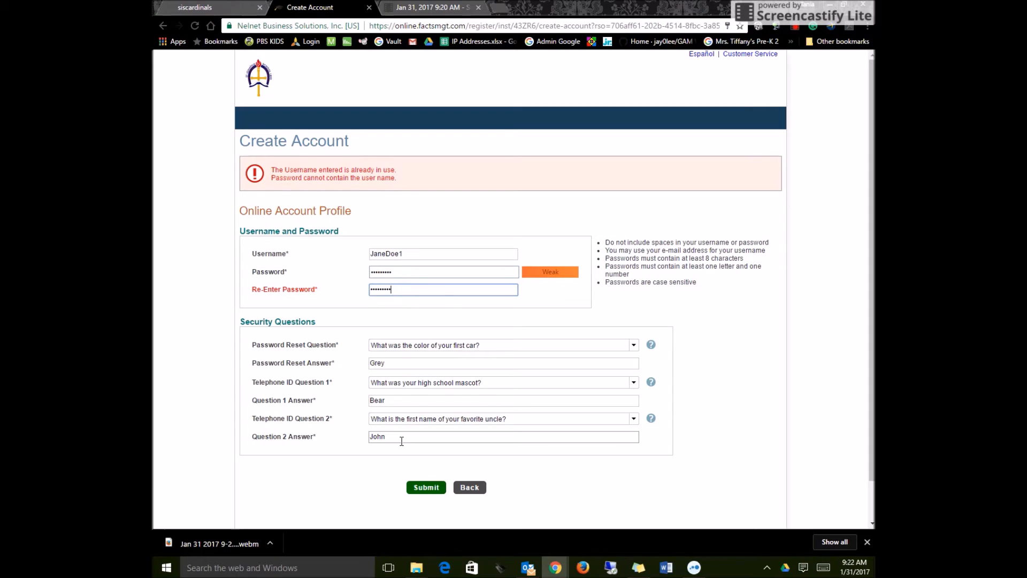
left_click(420, 488)
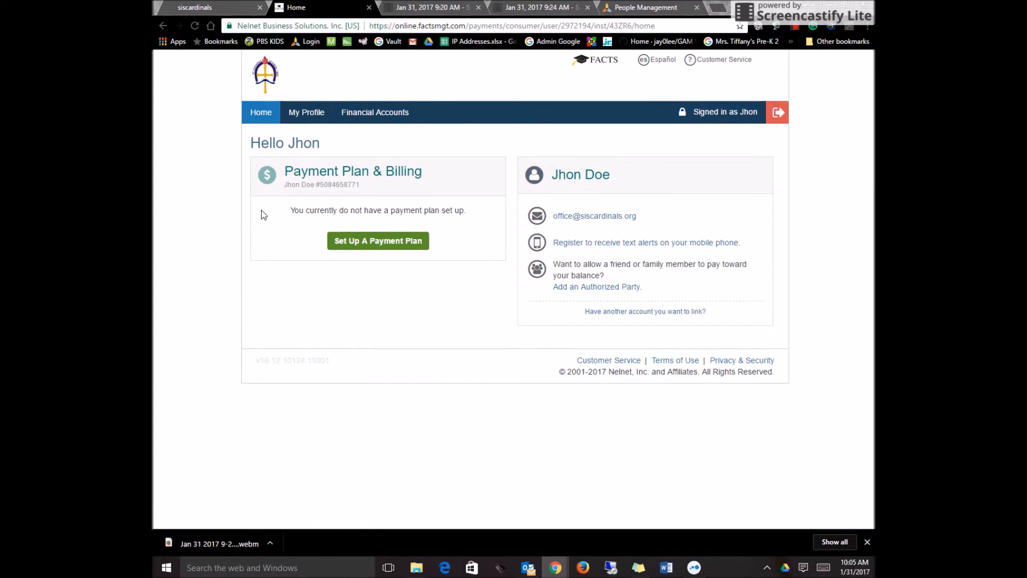
Begin setting up a payment plan for the 2017-2018 School Year and accept the family contact information.
left_click(383, 245)
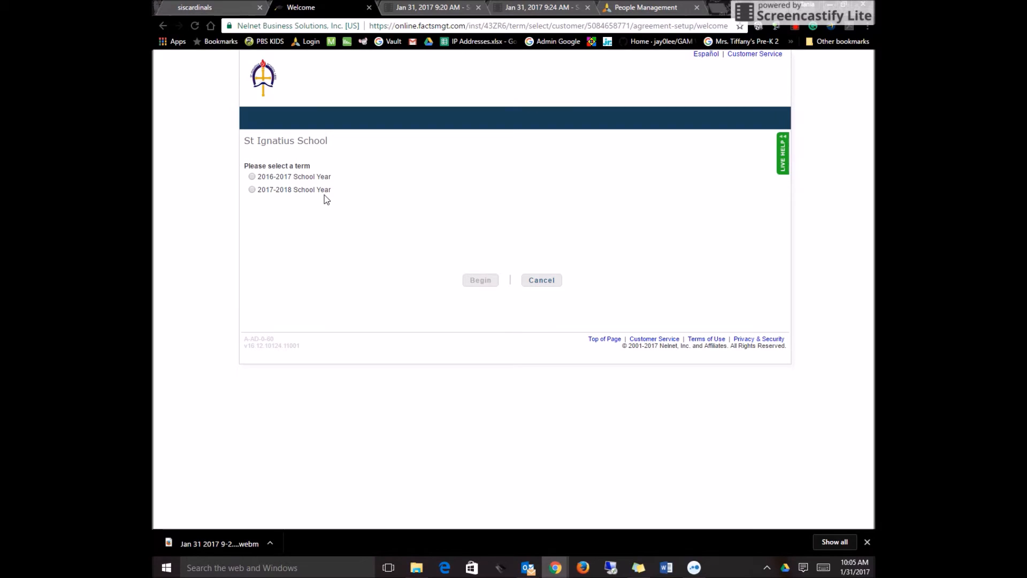
left_click(251, 191)
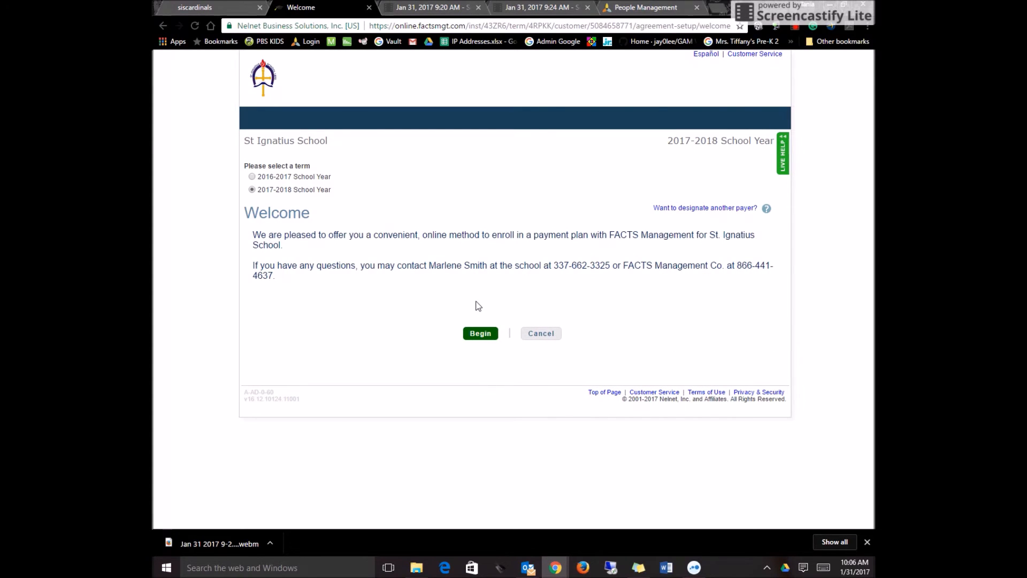
left_click(479, 334)
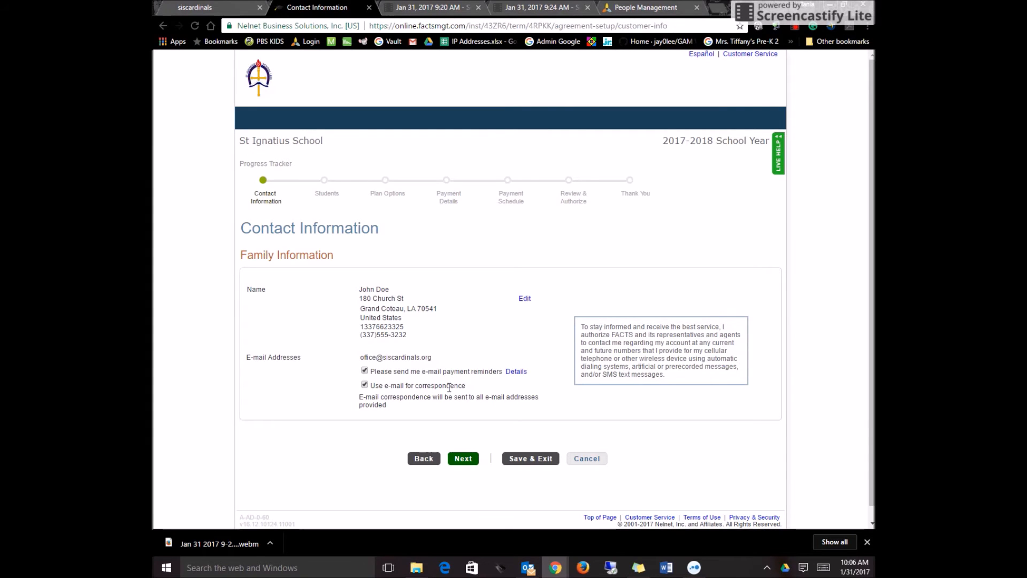
left_click(463, 459)
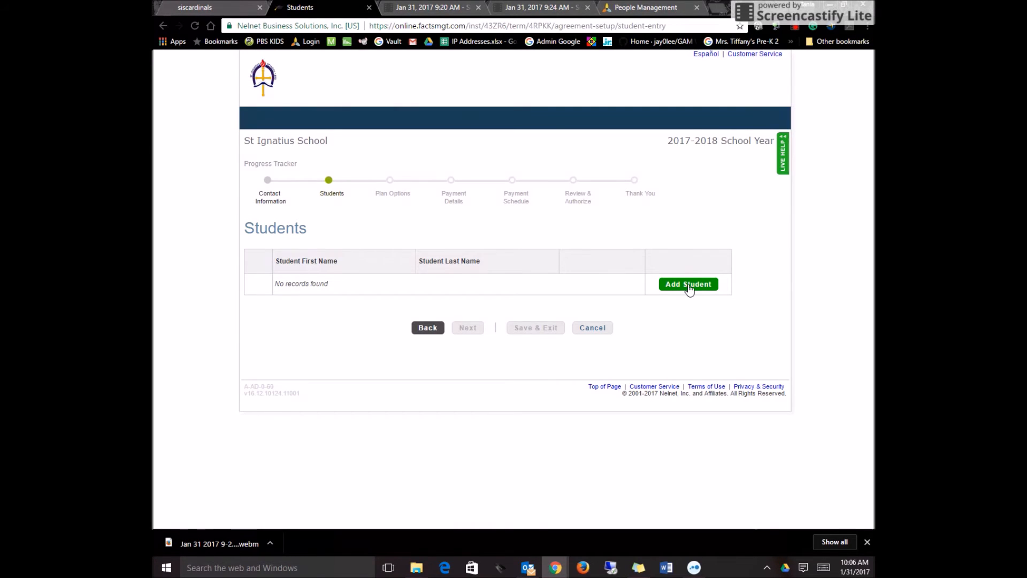
Add the student's first and last name with grade level Kindergarten, save, and continue to the payment plan options.
left_click(689, 286)
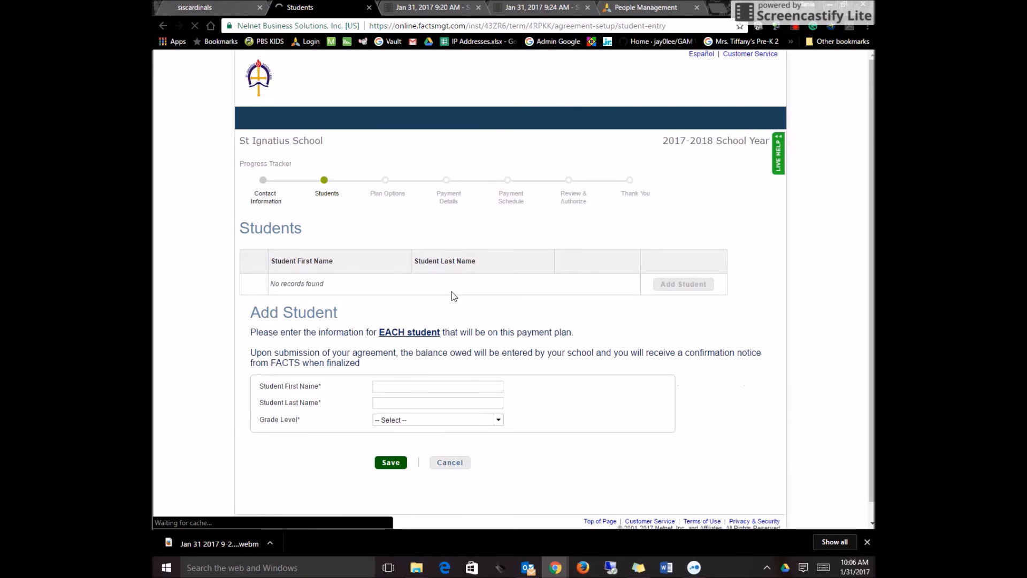
type("james")
key("Tab")
type("smith")
left_click(449, 419)
left_click(425, 326)
left_click(391, 463)
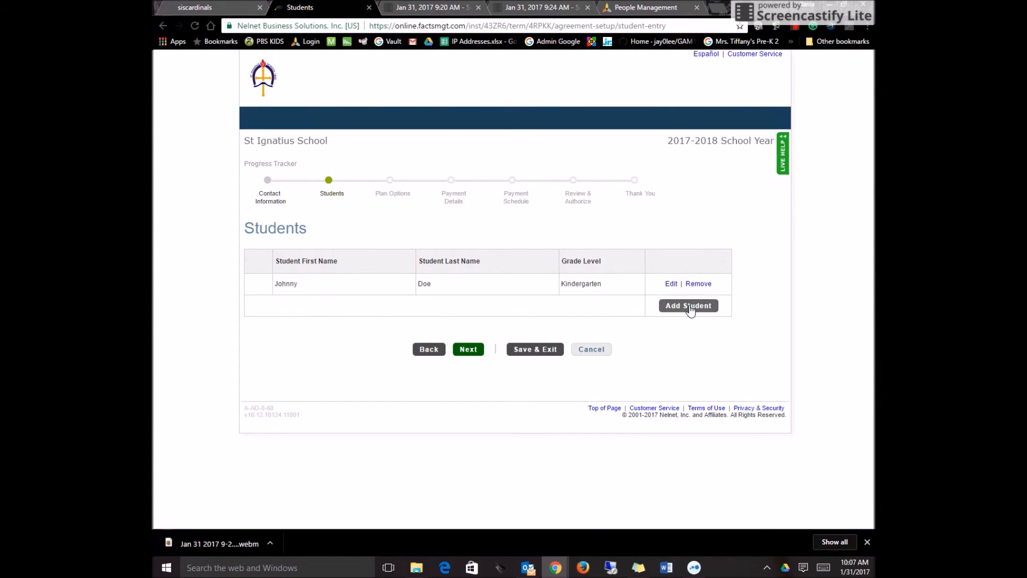
left_click(468, 349)
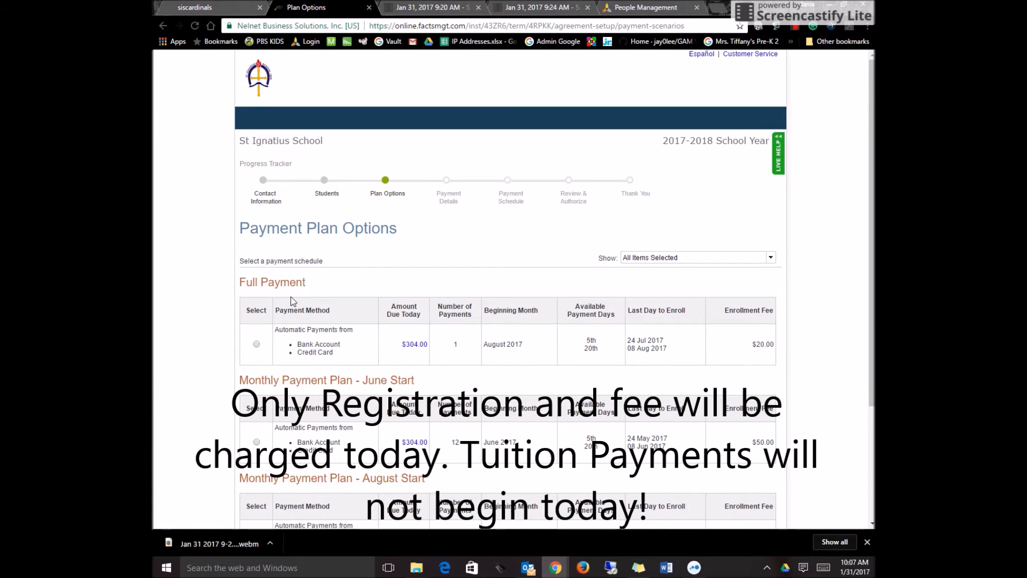
Choose the Monthly Payment Plan - June Start and accept the nonrefundable enrollment fee.
scroll(267, 294, "down", 2)
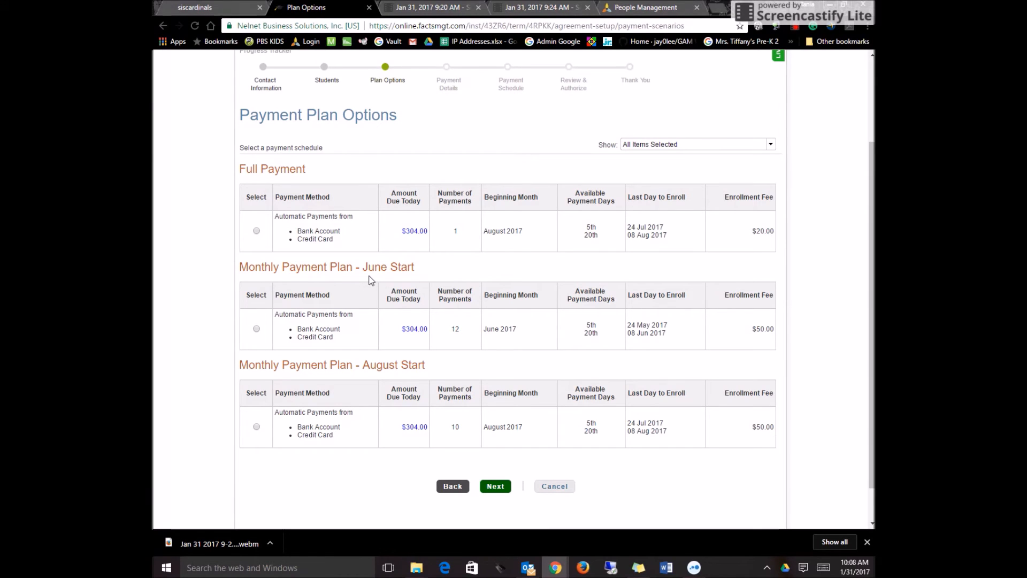
left_click(256, 329)
left_click(493, 485)
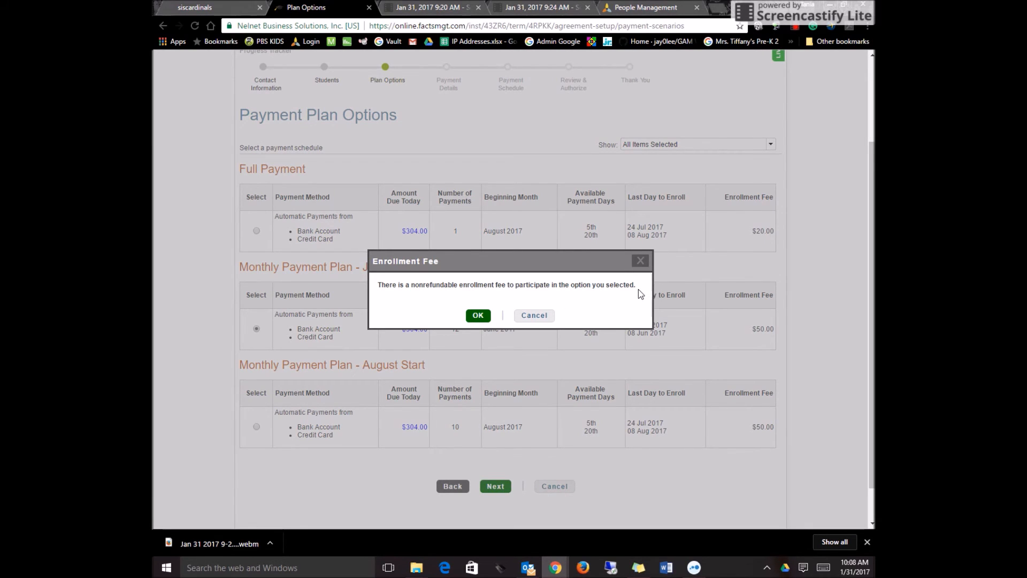
left_click(478, 315)
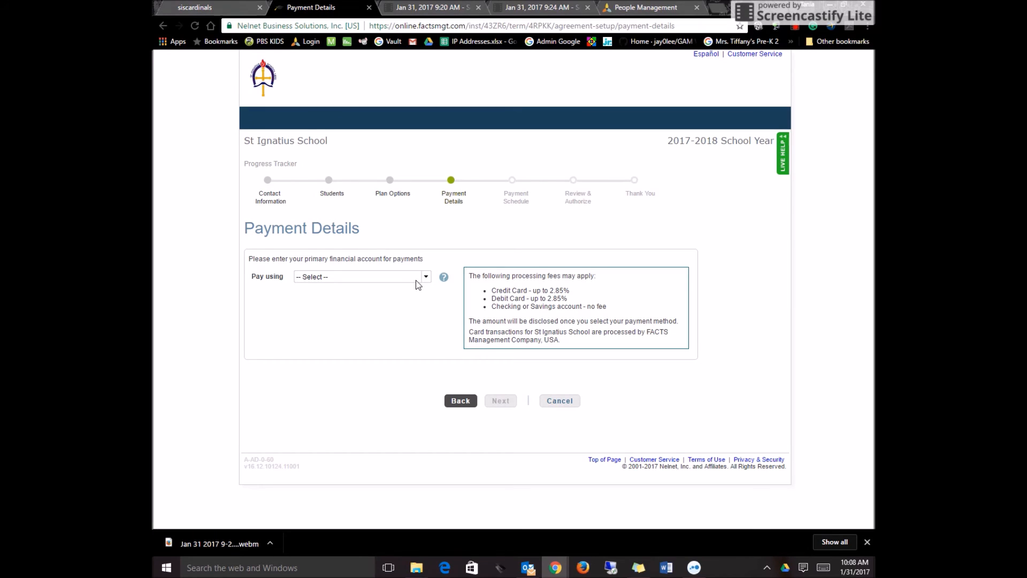
Check the Pay using choices, return to the FACTS Tuition form in Online Enrollment, and skip the payment plan selection.
left_click(420, 278)
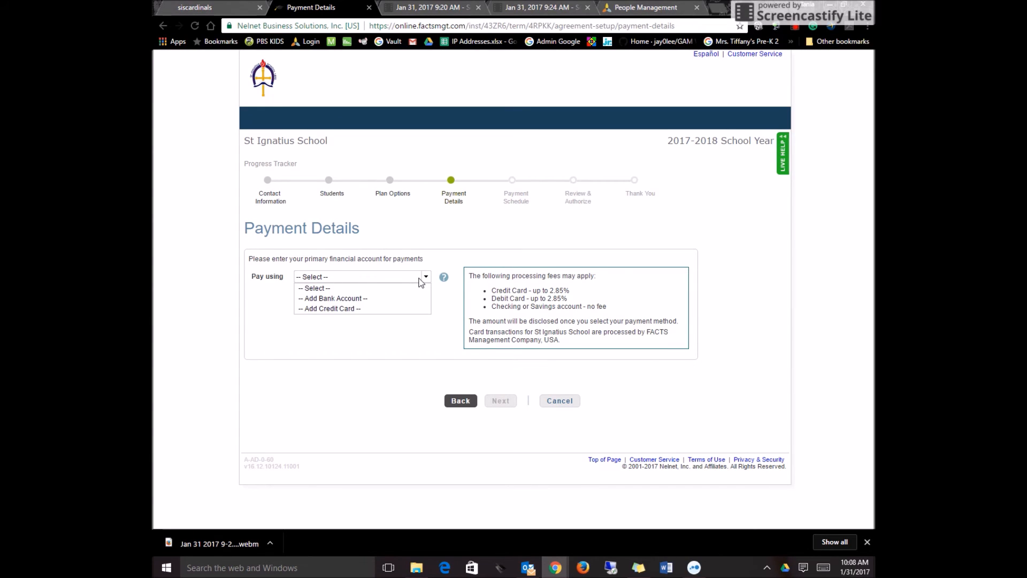
left_click(366, 330)
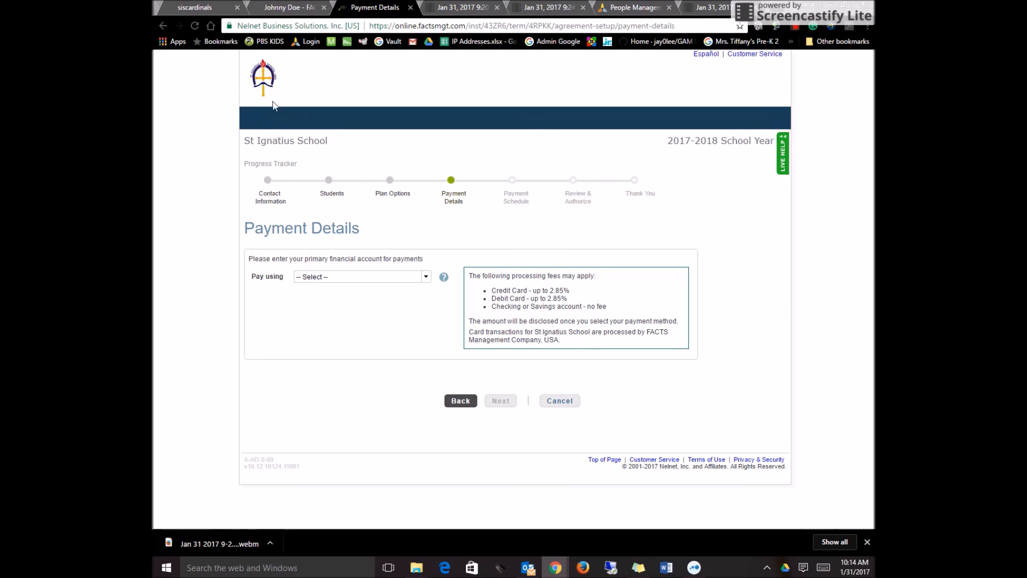
left_click(284, 9)
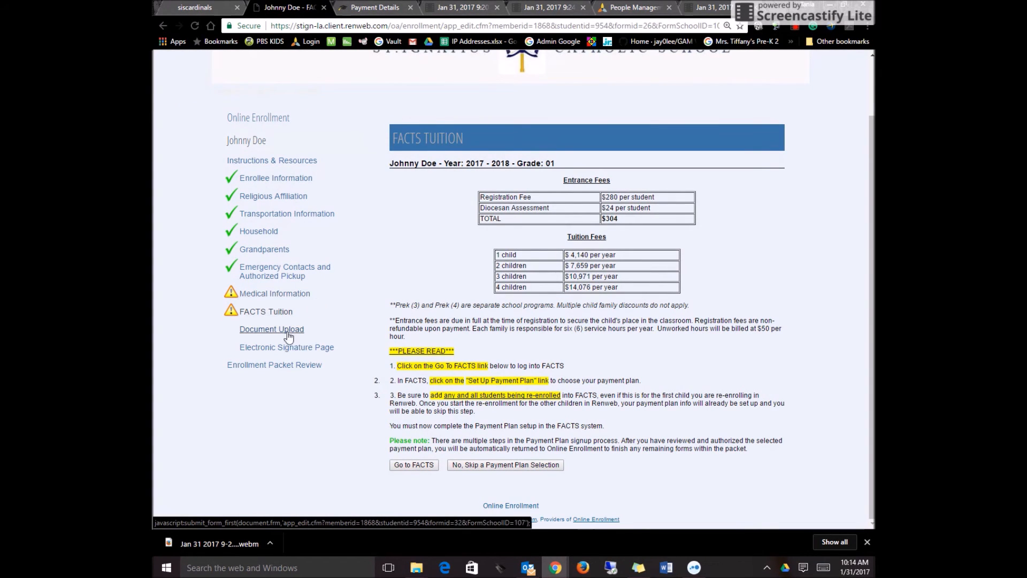
left_click(524, 465)
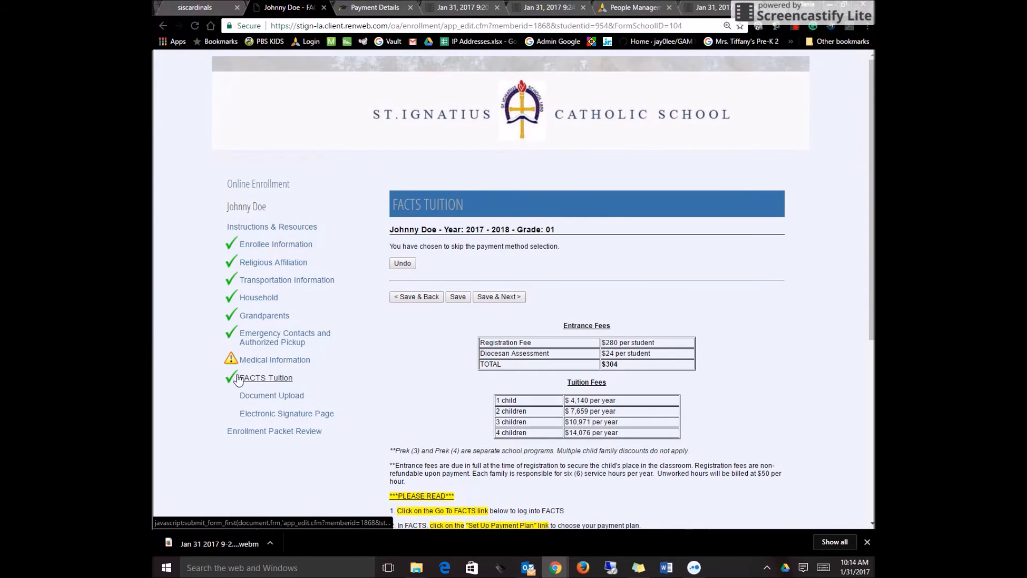
Fill in the missing doctor's name on the Medical Information form, then save it and continue.
left_click(267, 363)
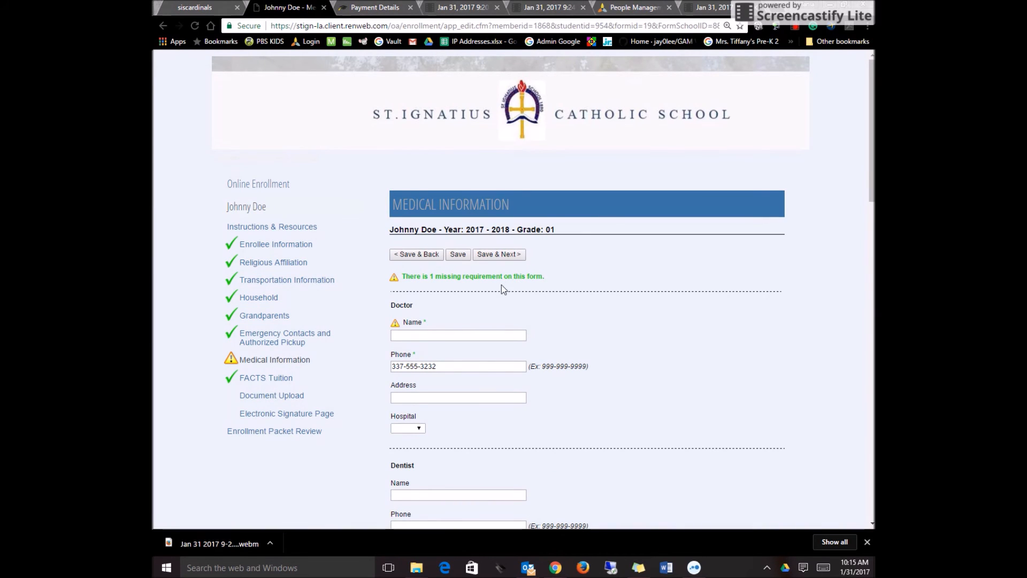
left_click(405, 335)
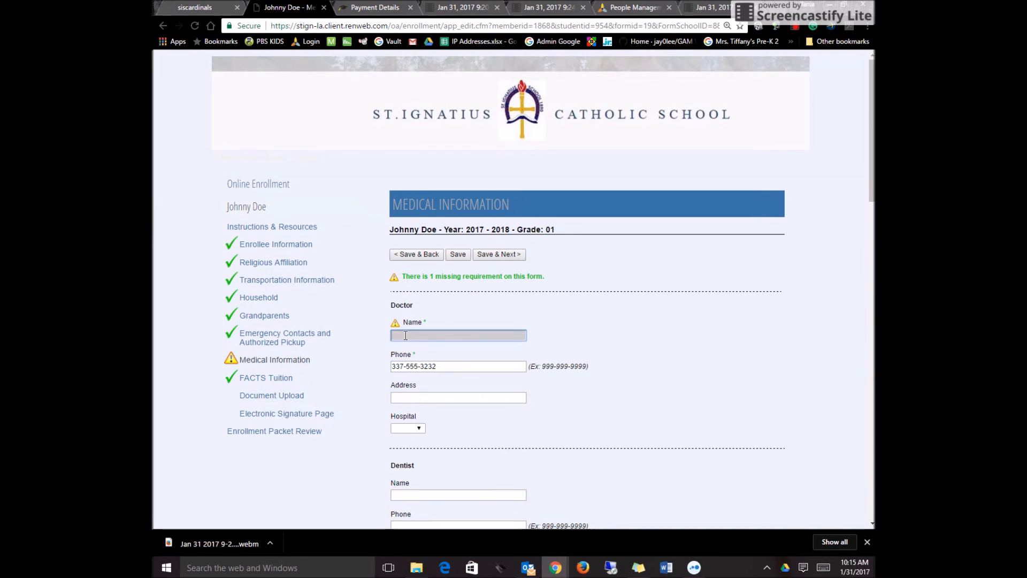
type("Dr. Doctor")
scroll(426, 352, "down", 6)
scroll(488, 348, "up", 6)
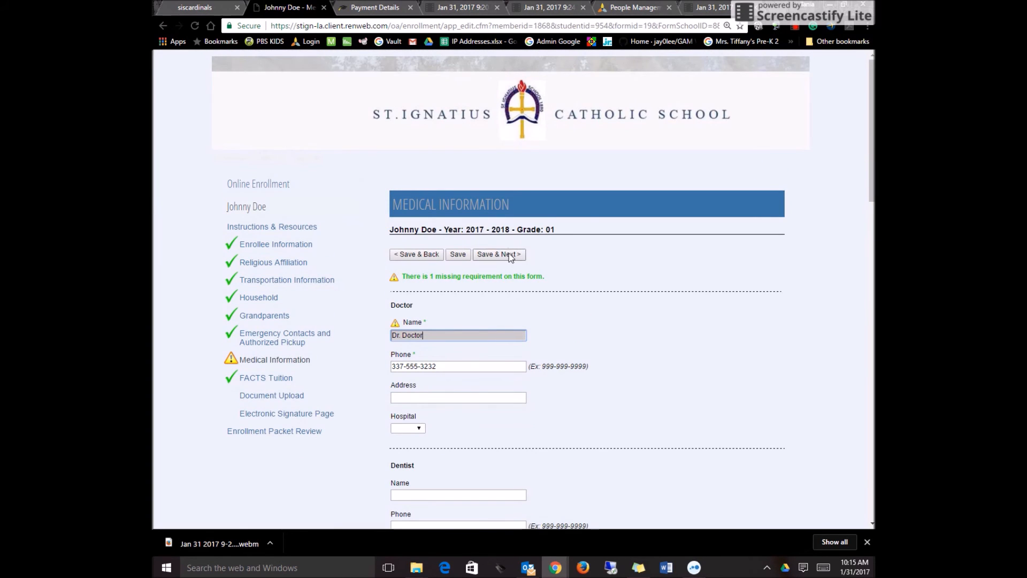
left_click(509, 256)
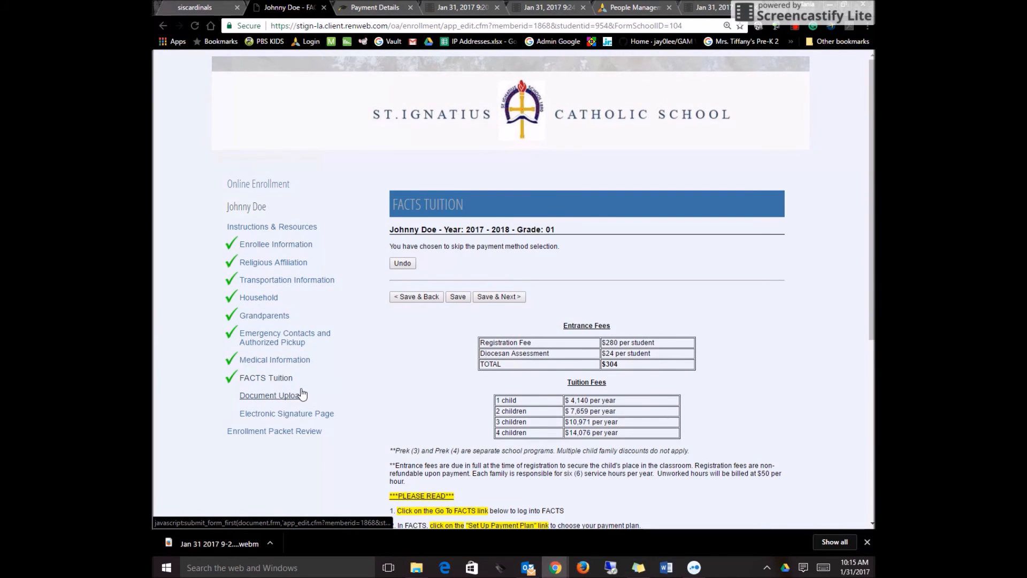
Save the Document Upload form without adding files, then check and sign the Electronic Signature Page with the parent's full name and save.
left_click(269, 396)
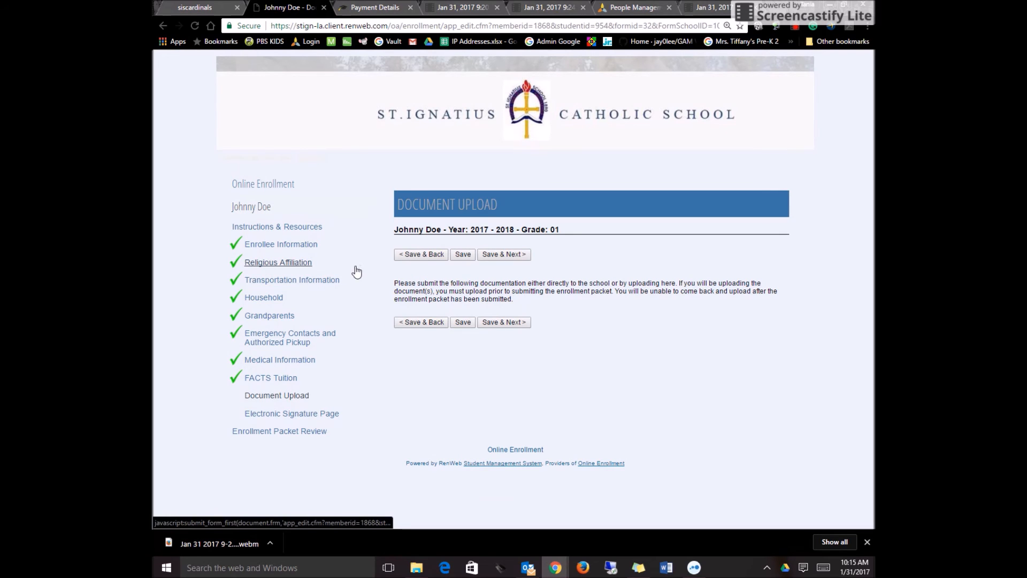
left_click(509, 322)
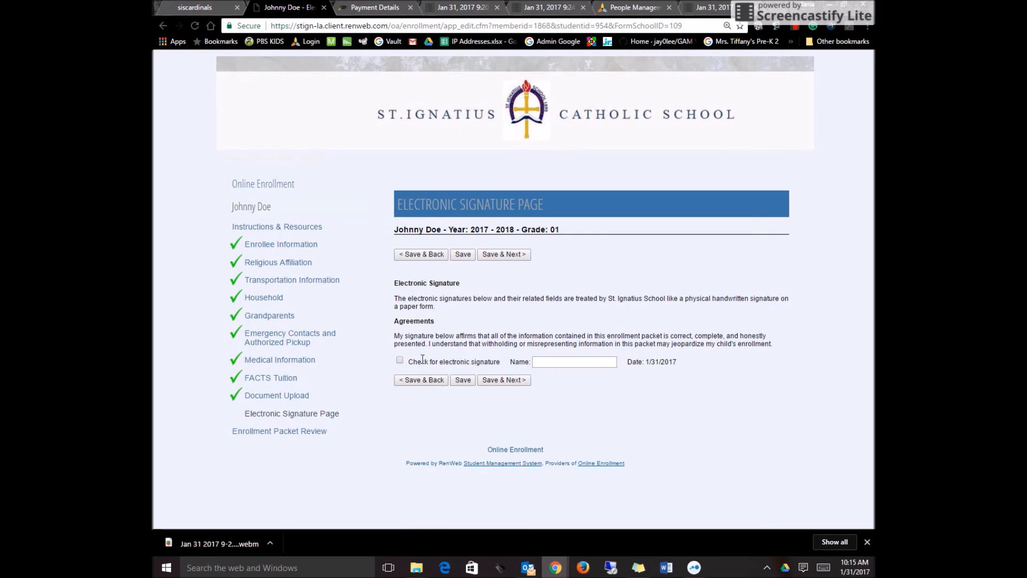
left_click(400, 362)
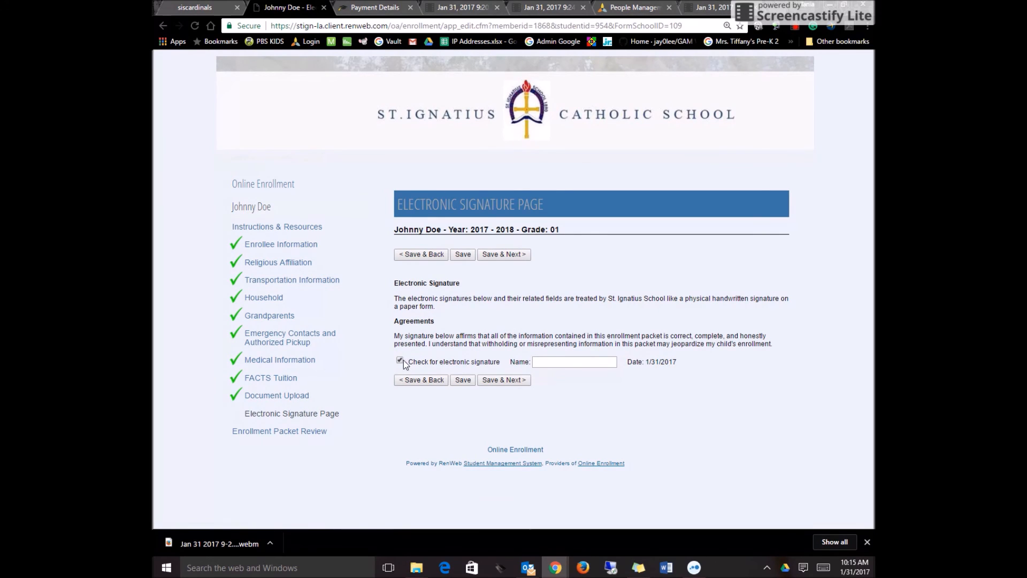
left_click(548, 362)
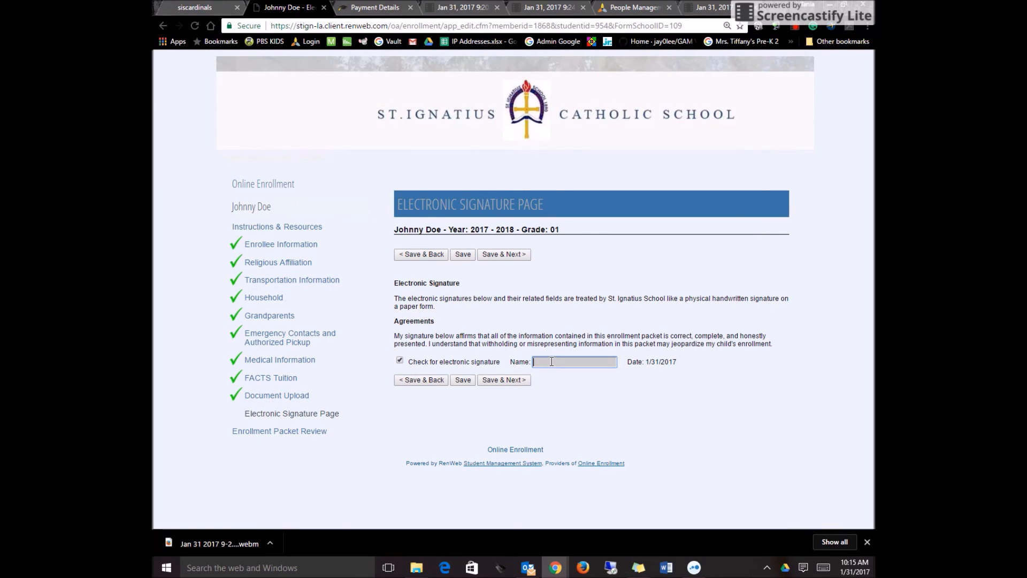
type("Jane Doe")
left_click(509, 382)
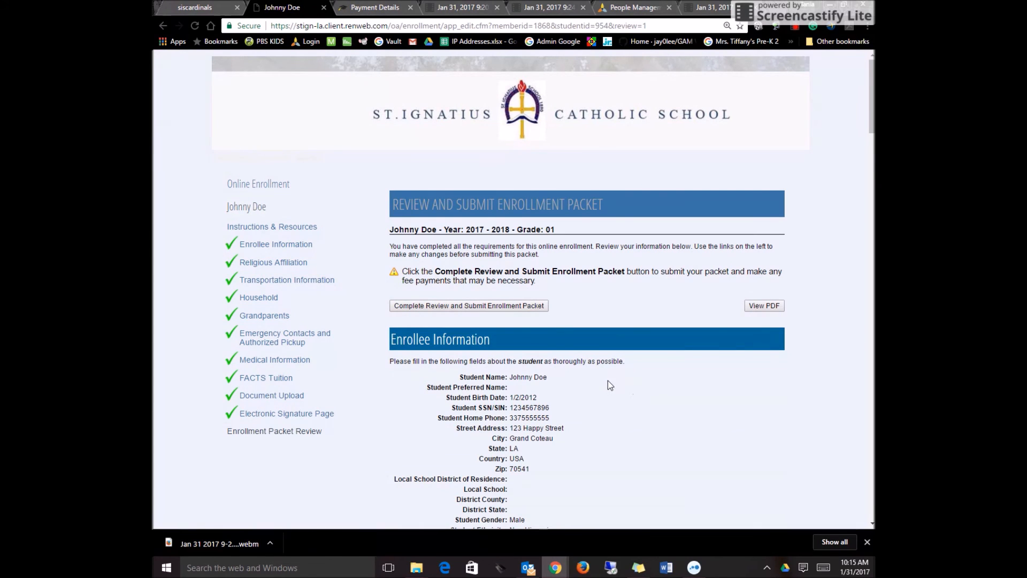
Review the whole enrollment packet, complete the review, and submit the packet to proceed to the online payment.
scroll(570, 367, "down", 10)
scroll(568, 377, "down", 15)
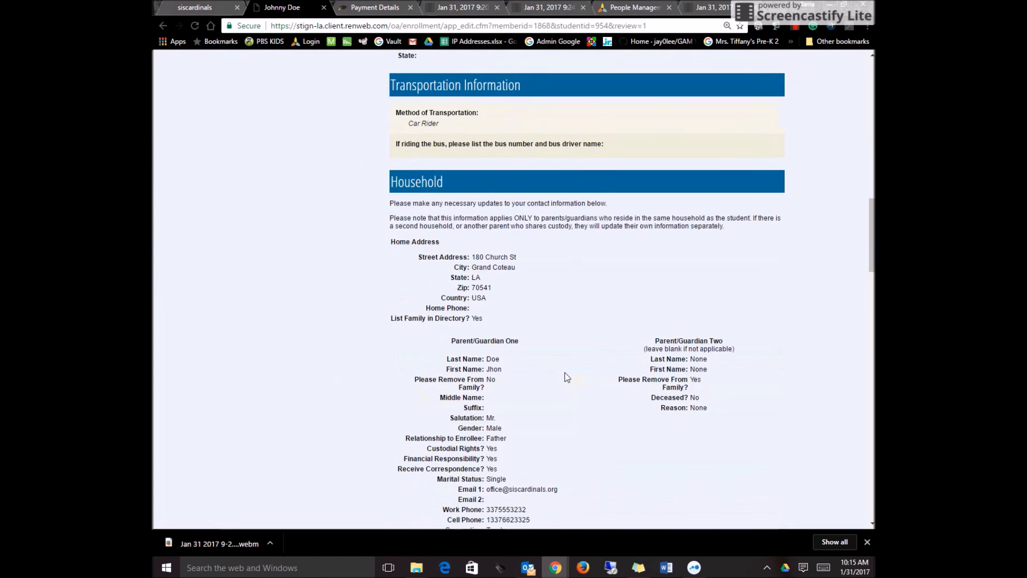
scroll(565, 373, "down", 20)
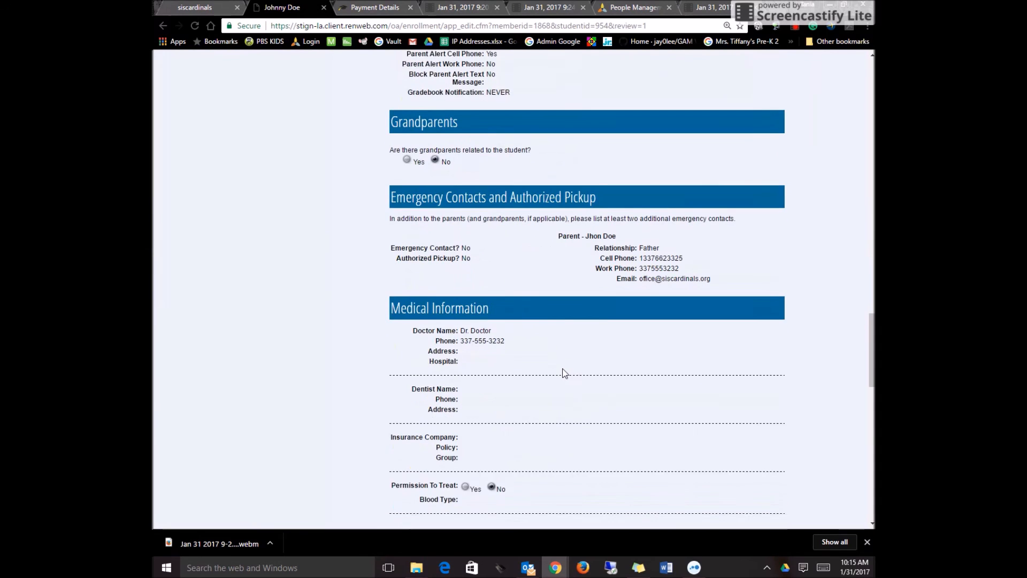
scroll(564, 368, "down", 1)
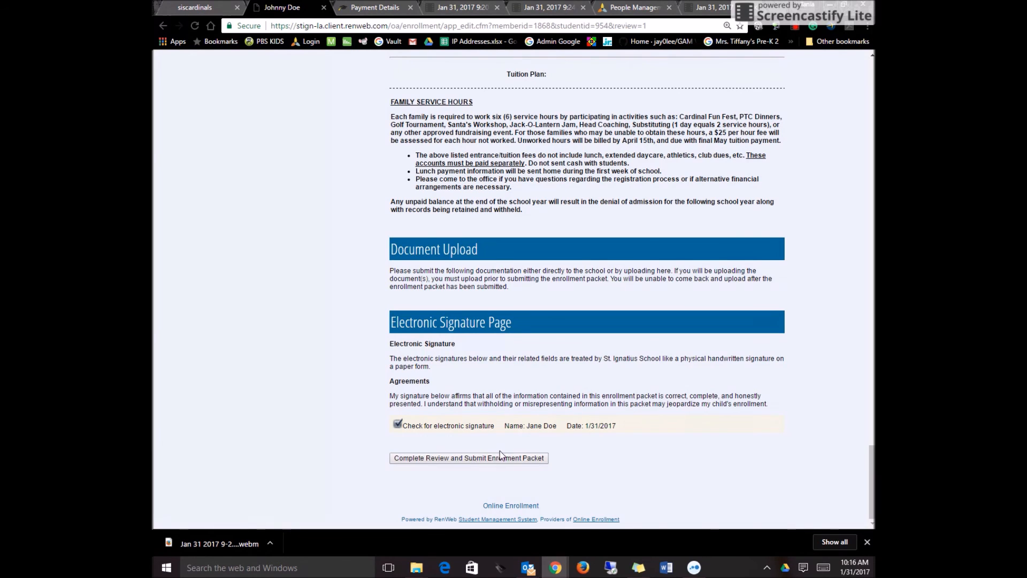
scroll(521, 313, "up", 20)
scroll(521, 318, "up", 20)
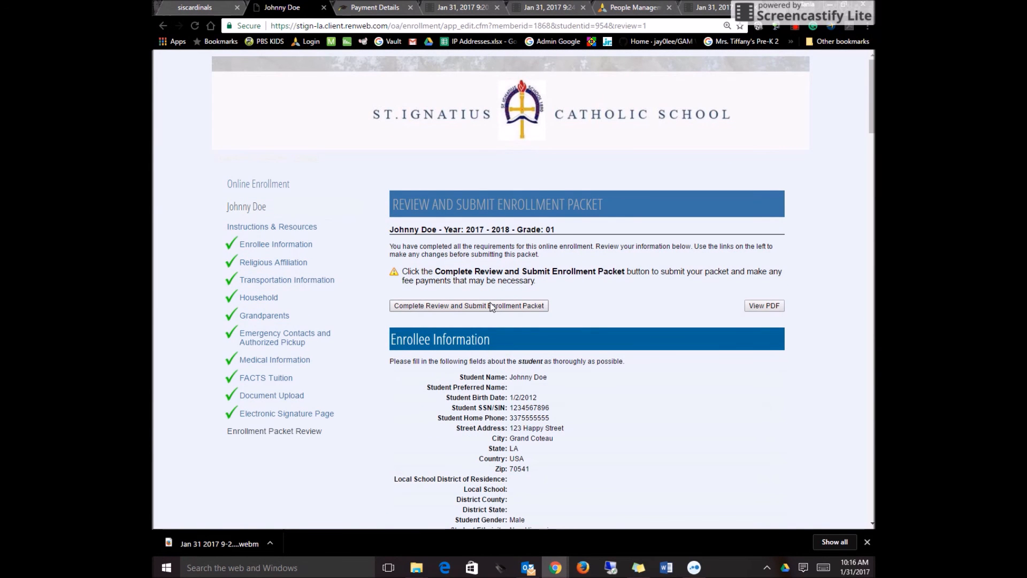
left_click(490, 308)
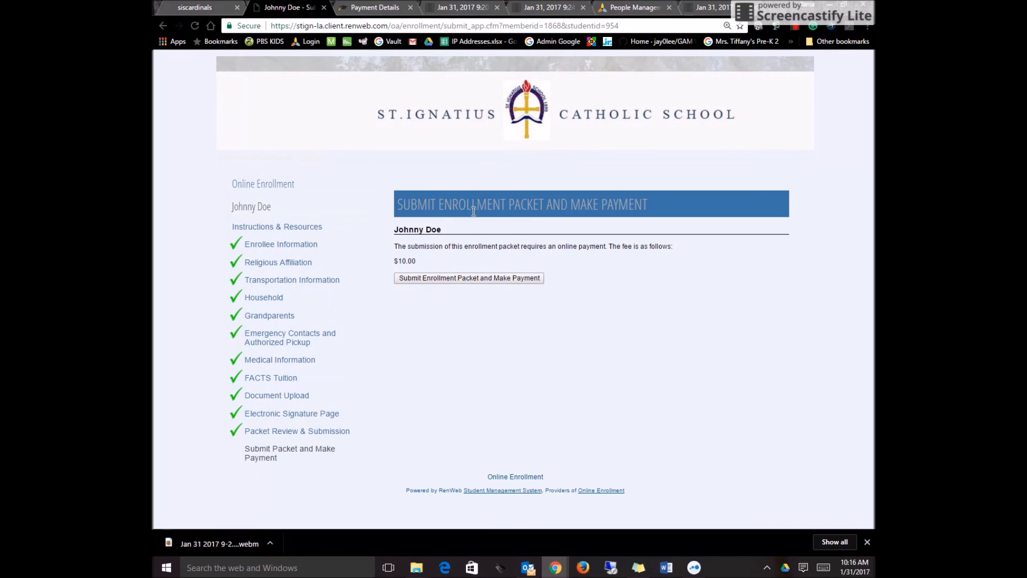
left_click(438, 278)
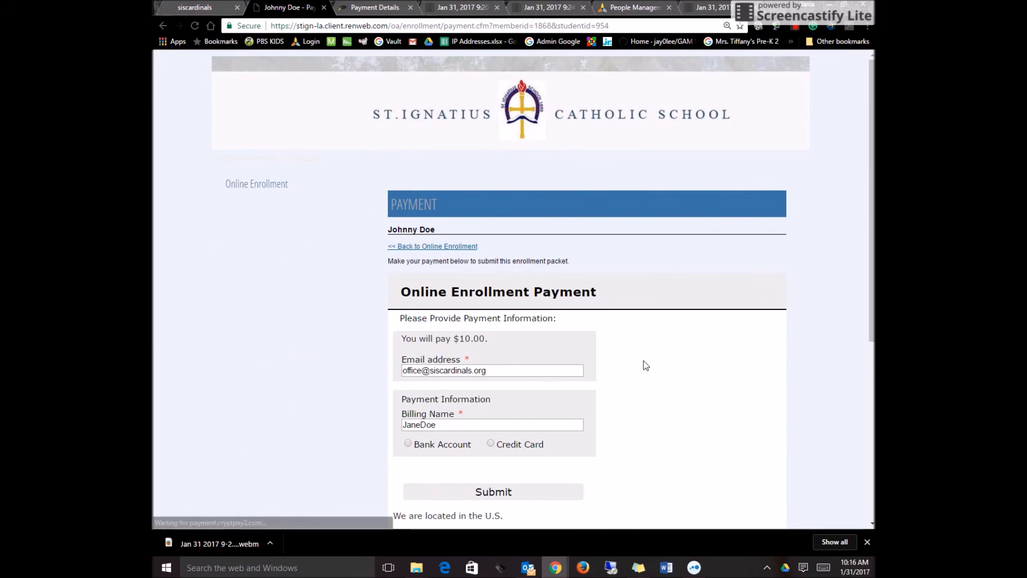
Choose Bank Account as the method for the Online Enrollment Payment and check the required payment fields.
scroll(646, 366, "down", 5)
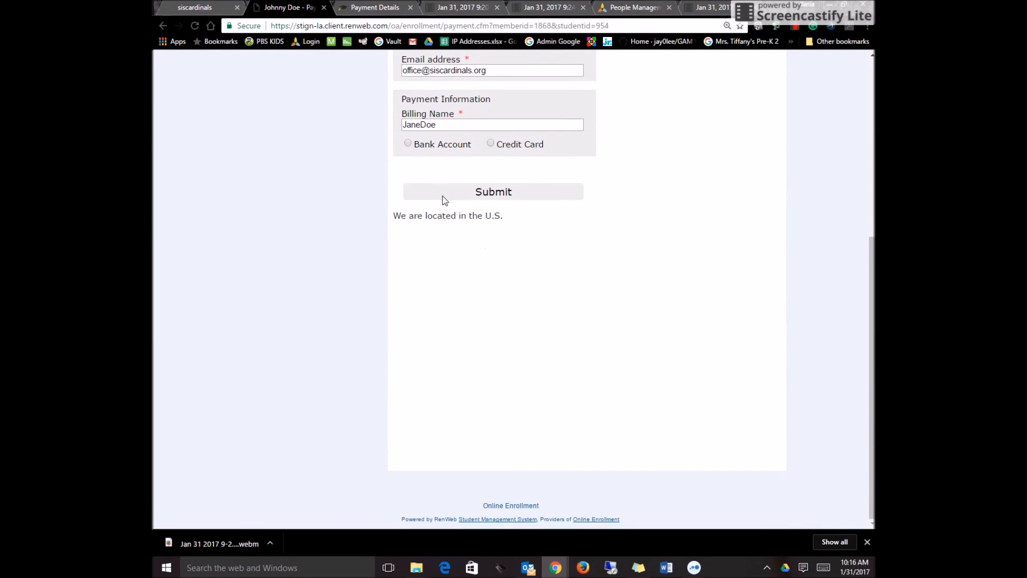
left_click(408, 143)
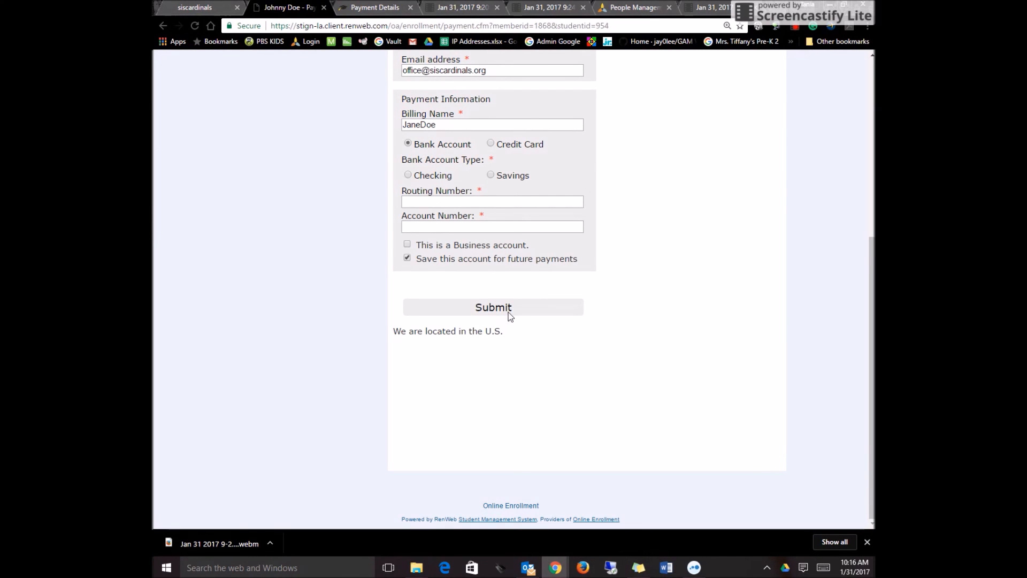
scroll(586, 361, "up", 2)
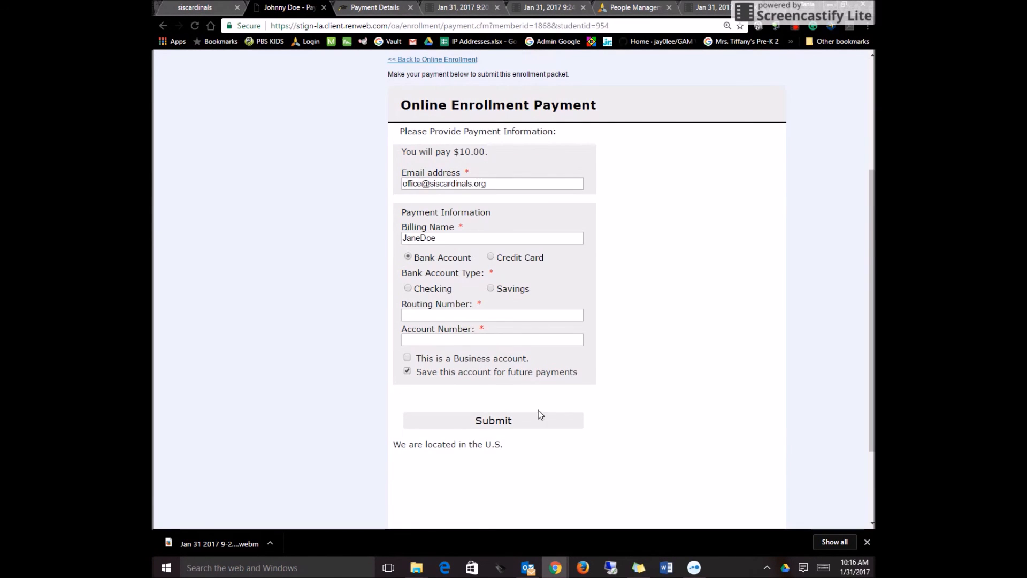
scroll(582, 364, "up", 3)
scroll(580, 355, "down", 5)
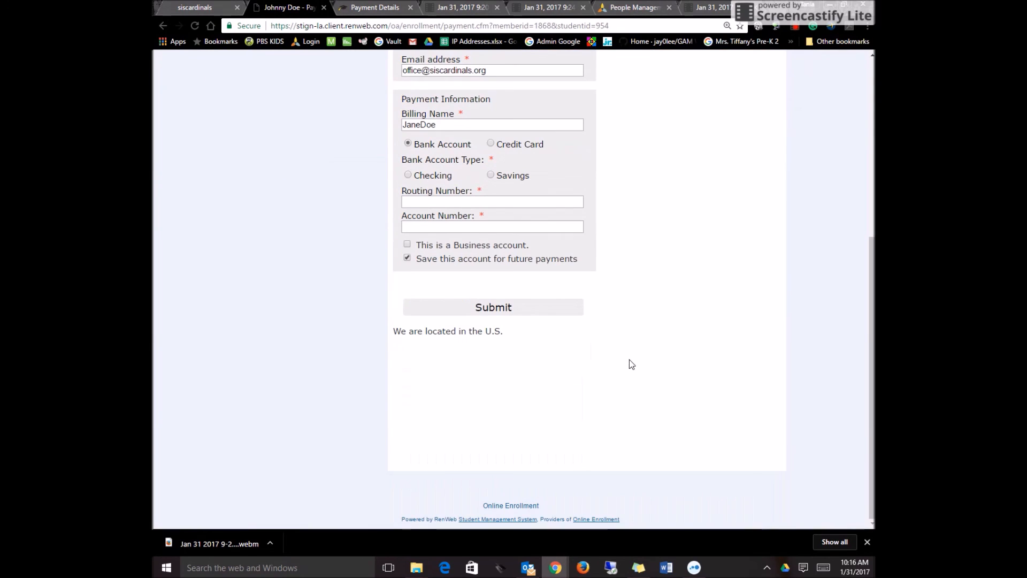